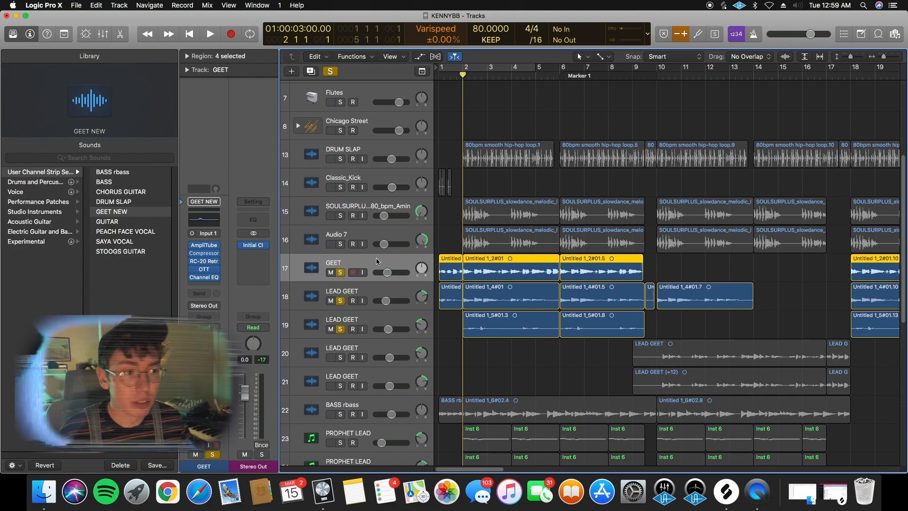
Unsolo the two LEAD GEET tracks 18 and 19 and audition the GEET track alone from bar 1
click(438, 78)
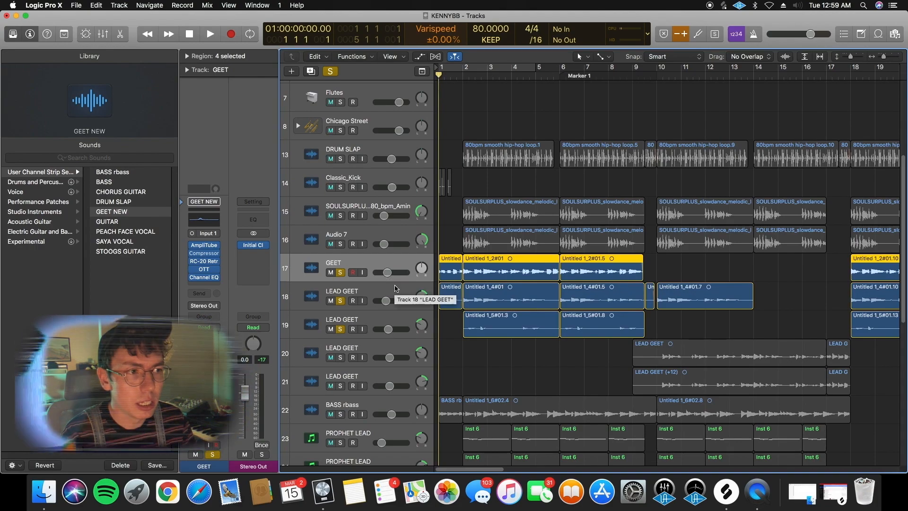
click(340, 300)
click(340, 329)
key(space)
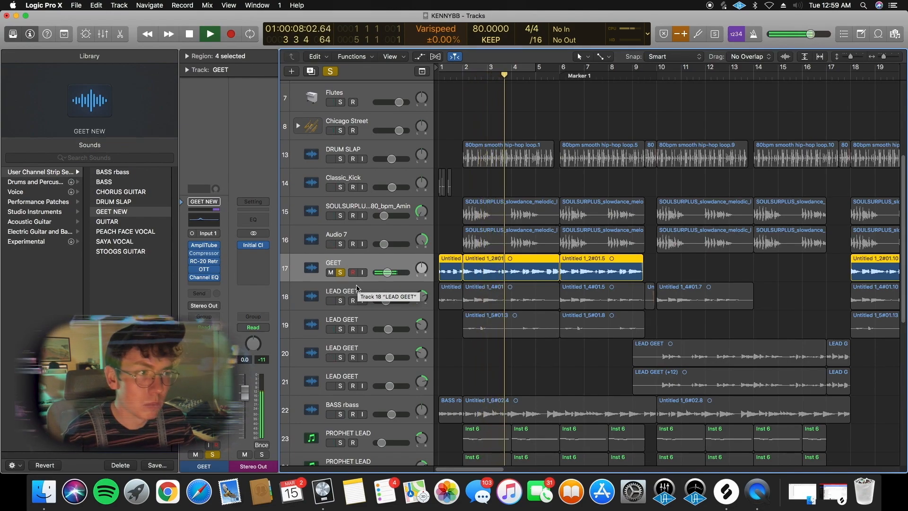
key(space)
Solo LEAD GEET tracks 18 and 19 alongside GEET and play the three guitar tracks together from bar 2
click(340, 301)
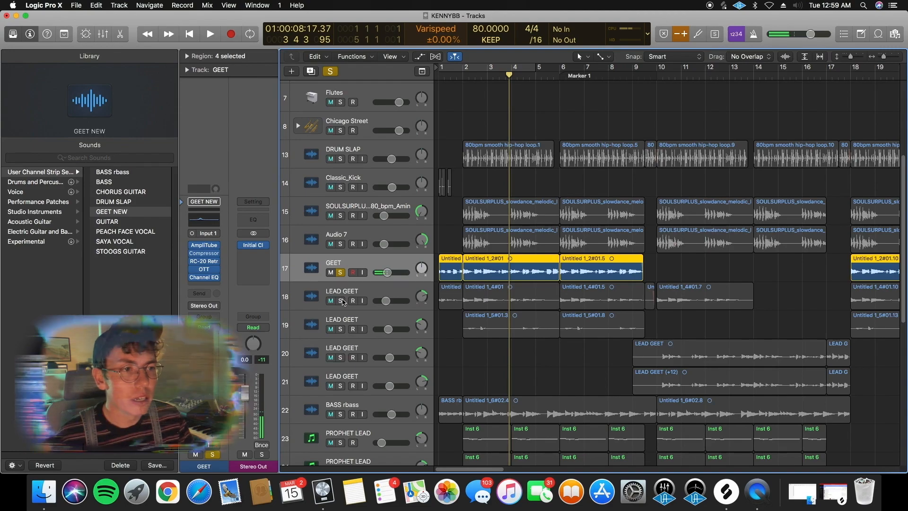
click(341, 329)
click(463, 76)
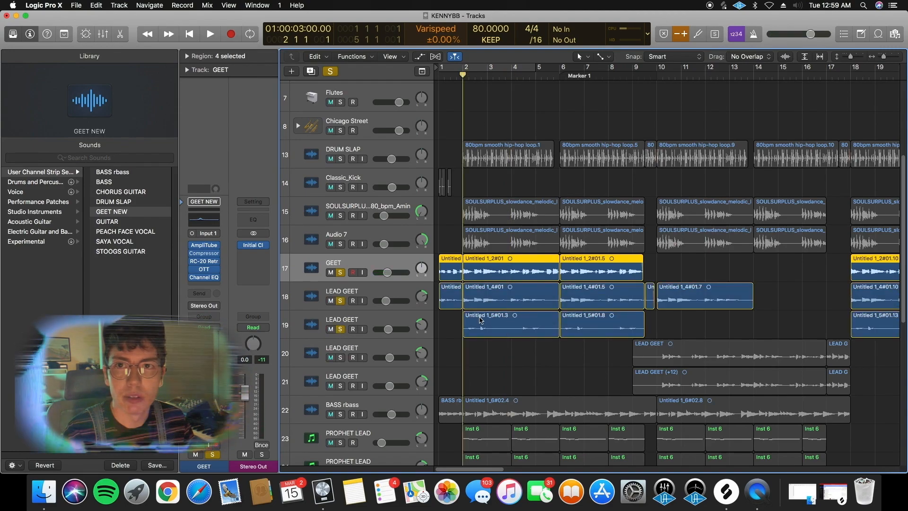
key(space)
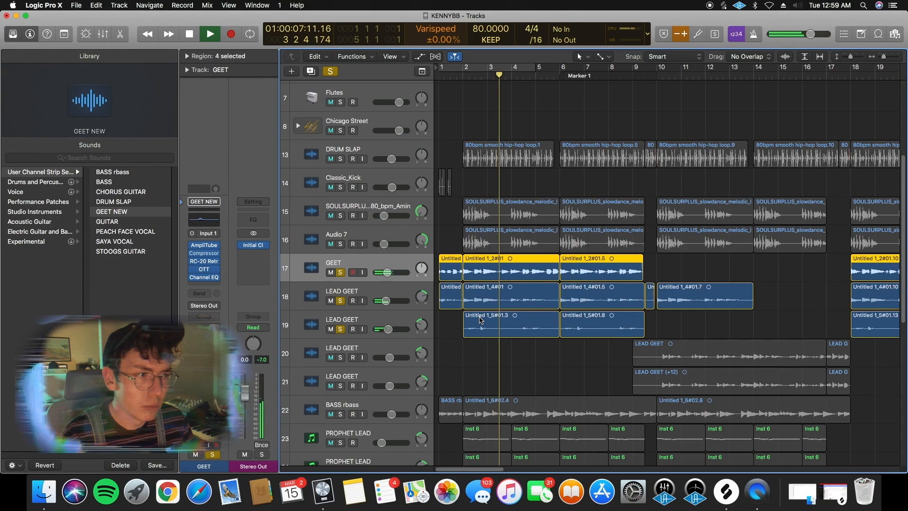
key(space)
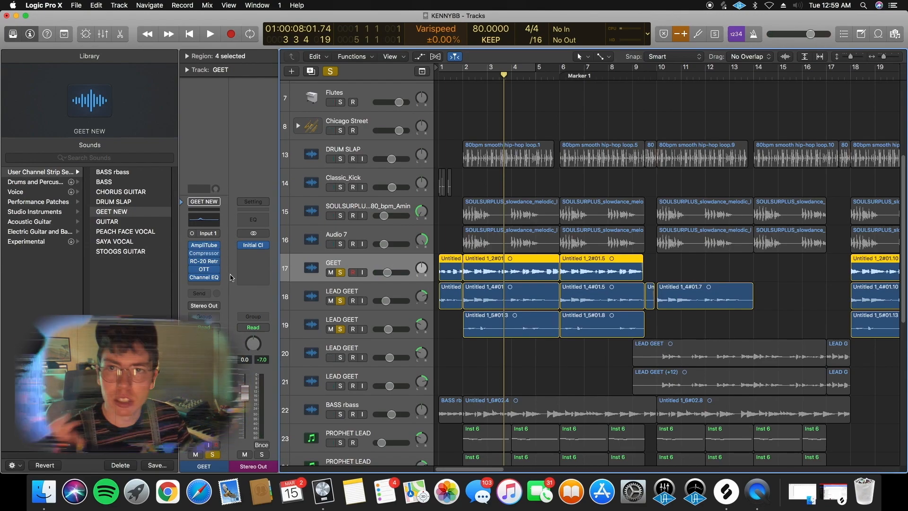
Review the RC-20 Retro Color and OTT plug-in settings on the GEET track
click(206, 262)
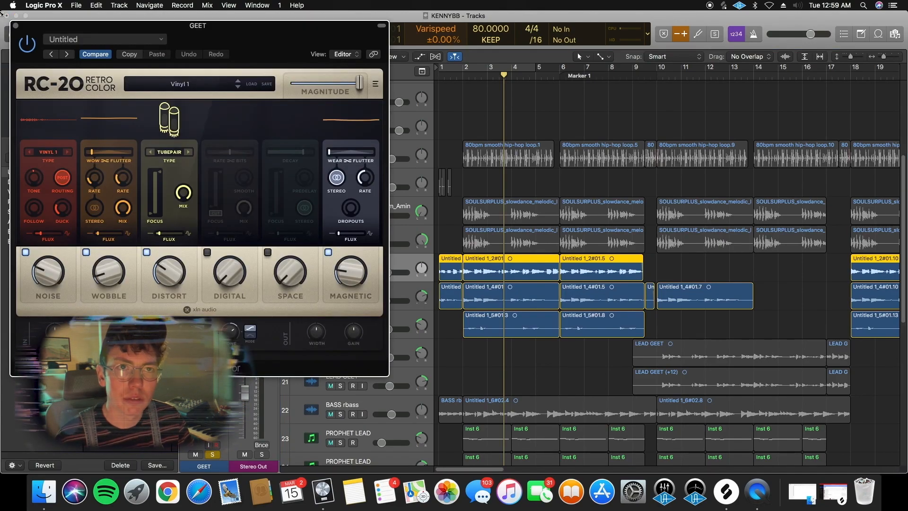
click(16, 26)
click(204, 269)
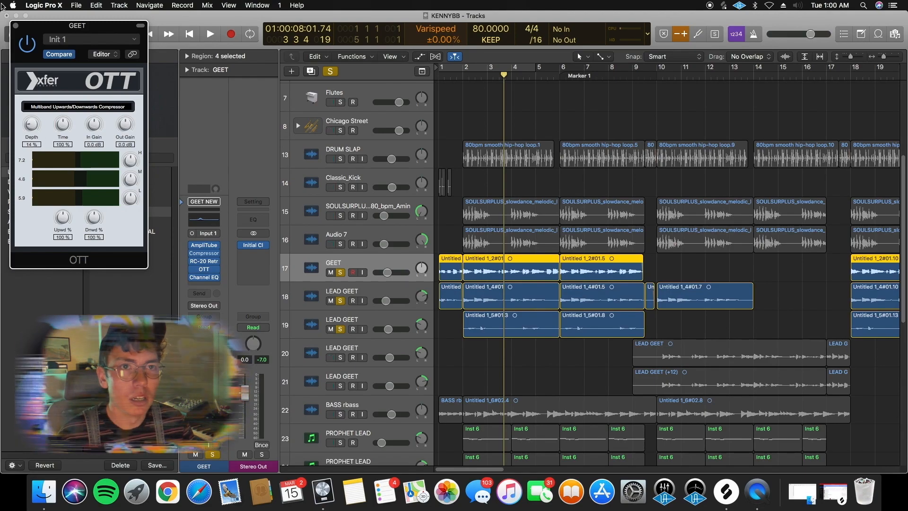
click(15, 26)
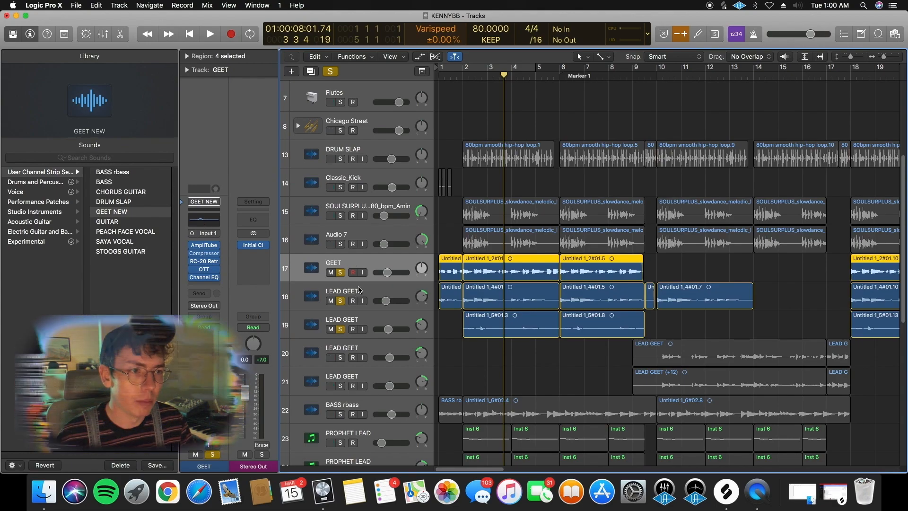
Compare the channel strip effect chains of the GEET track and LEAD GEET tracks 18 and 19
click(364, 286)
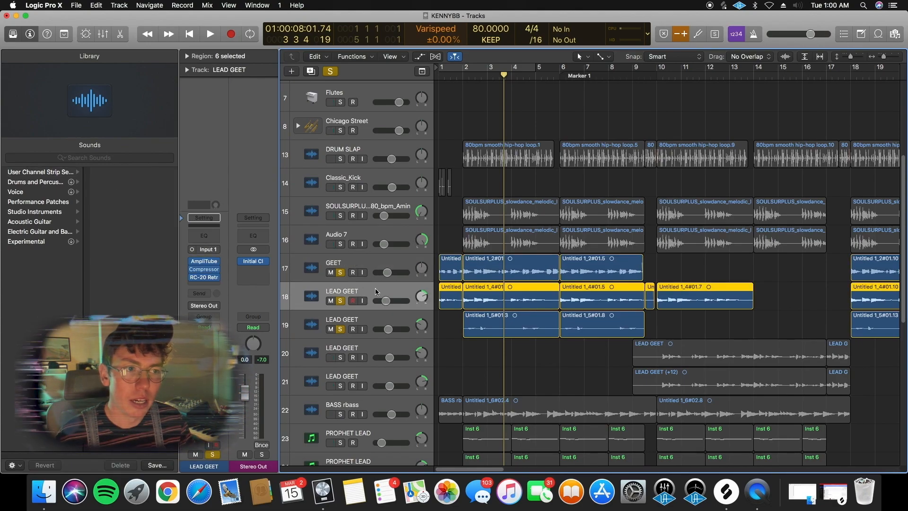
click(367, 265)
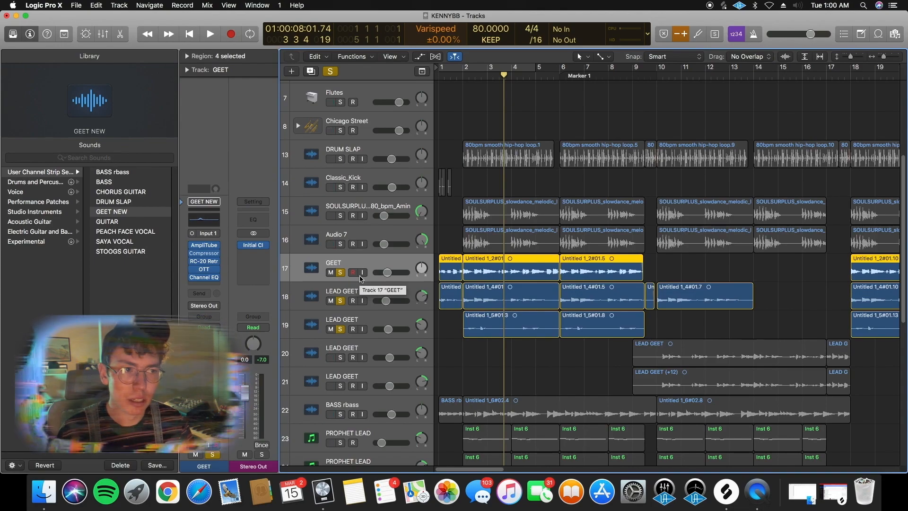
click(351, 305)
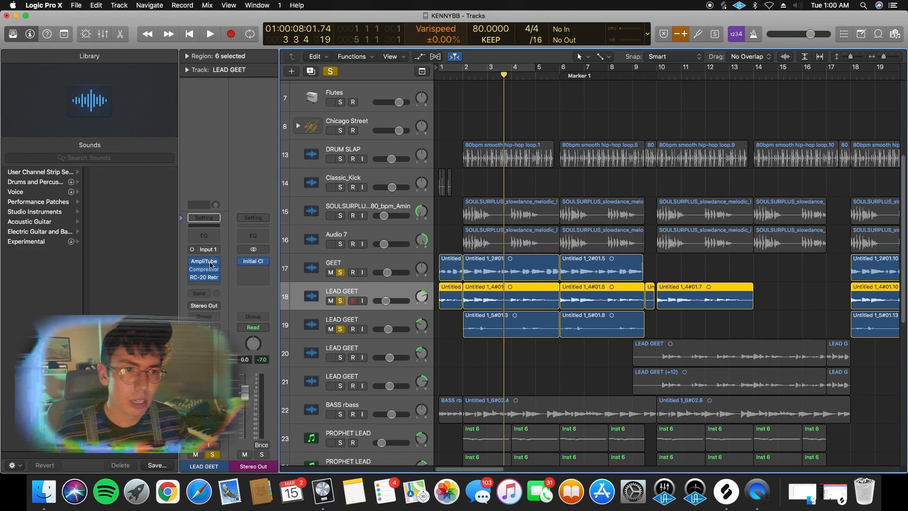
click(358, 321)
Solo the DRUM SLAP track and play it with the guitar tracks from bar 2
scroll(361, 301, up, 2)
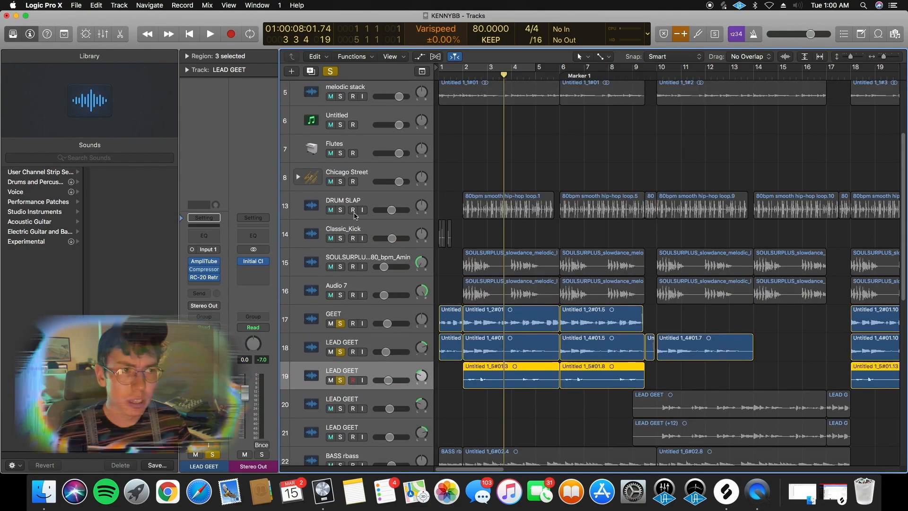
click(359, 211)
click(467, 77)
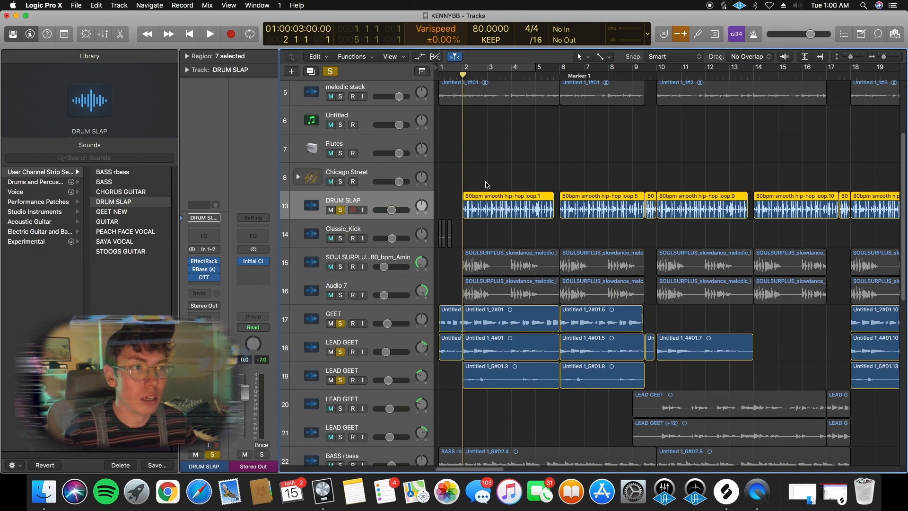
key(space)
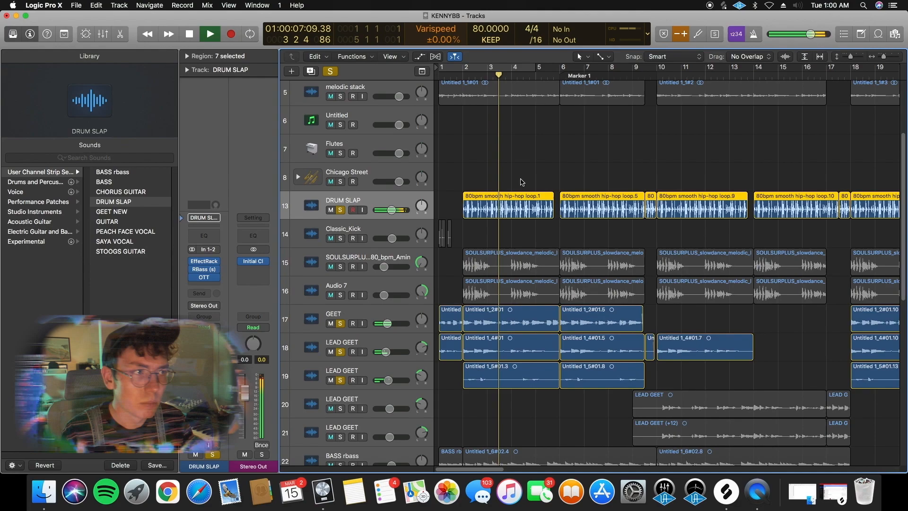
key(space)
Review the EffectRack, RBass and OTT plug-in settings on the DRUM SLAP track
mouse_move(207, 263)
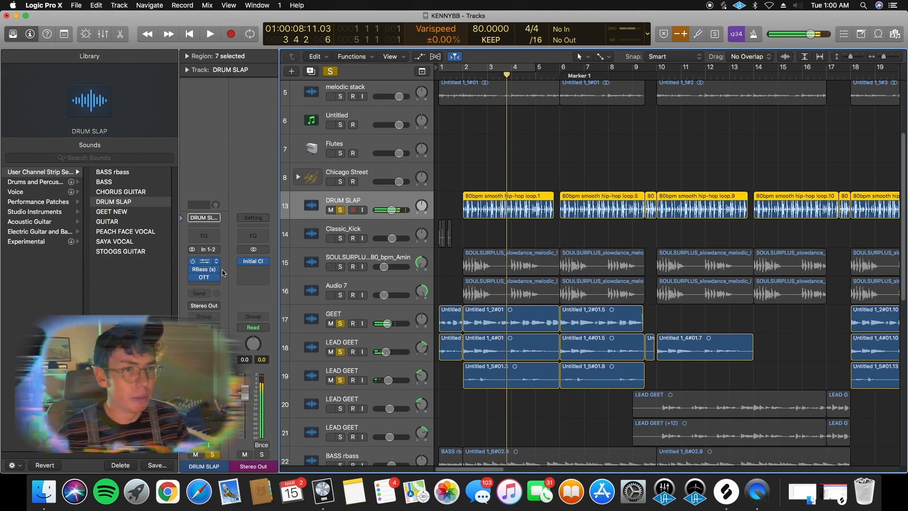
click(216, 273)
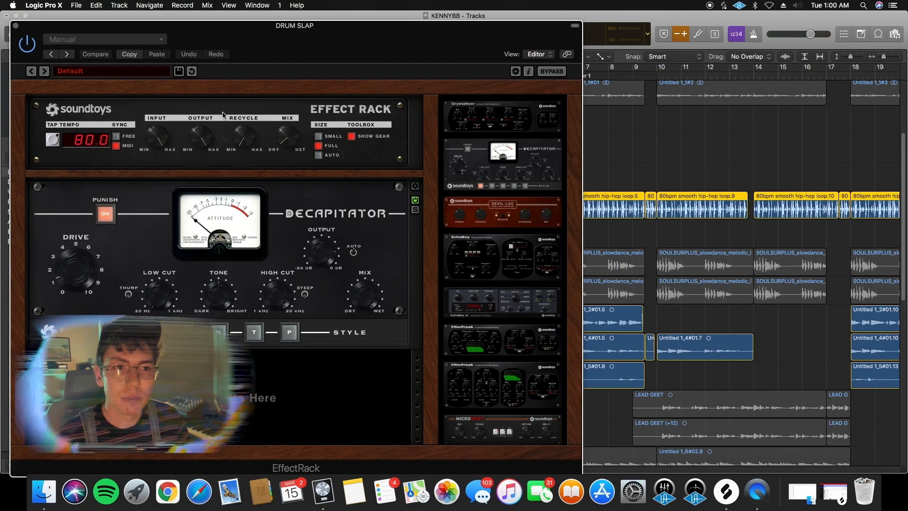
click(16, 25)
click(204, 269)
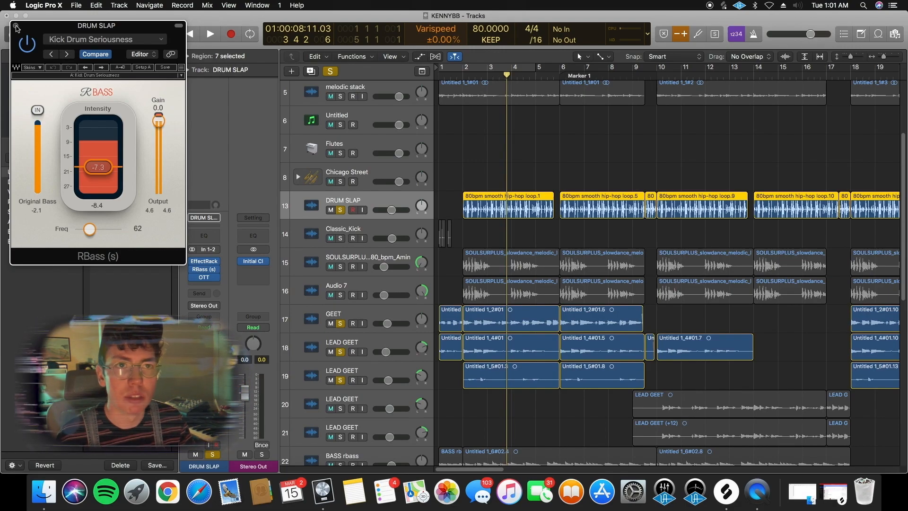
click(16, 25)
click(203, 278)
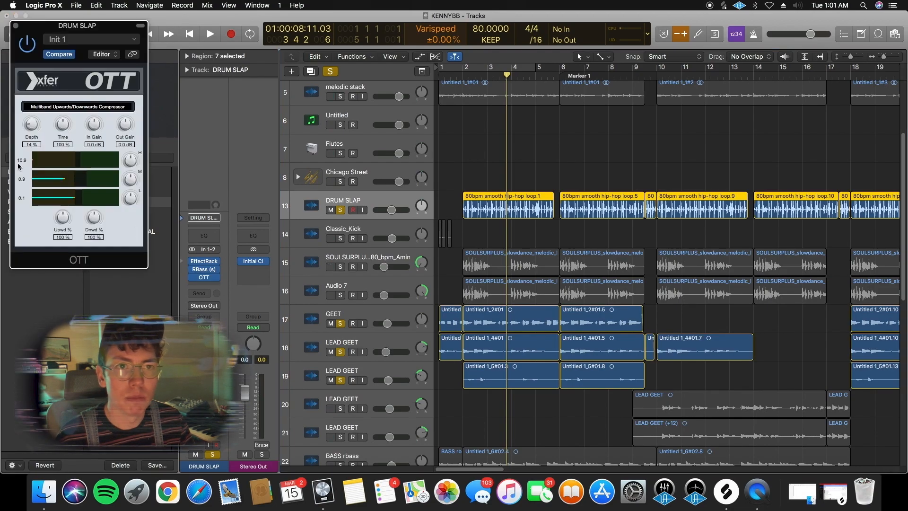
click(15, 26)
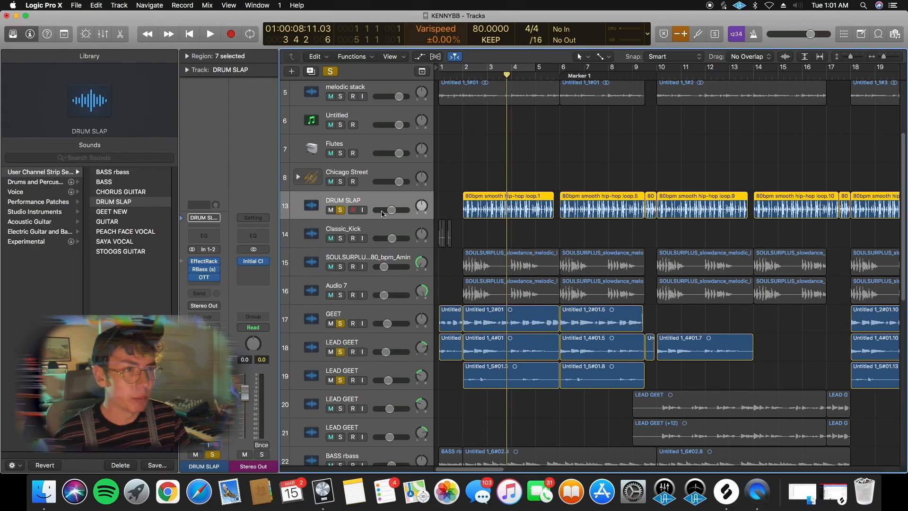
Solo the melodic stack track along with the guitars and drums
scroll(377, 238, down, 10)
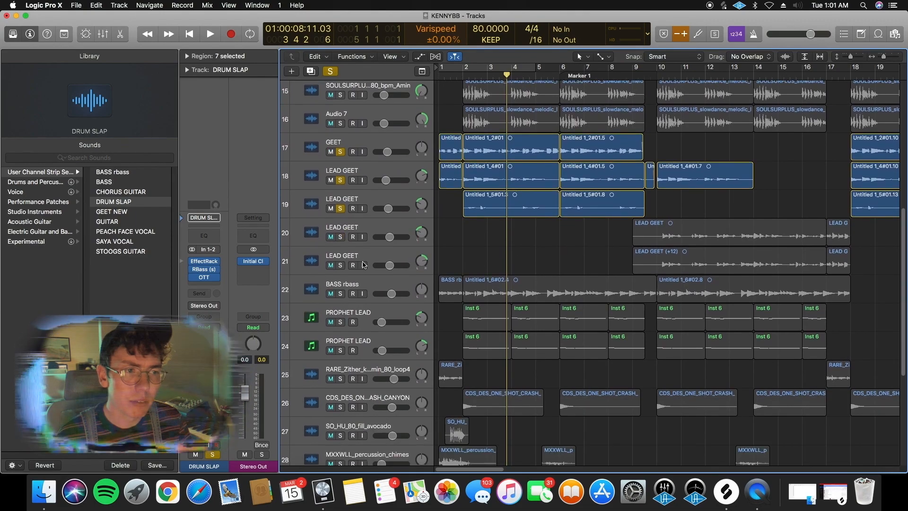
scroll(361, 265, up, 10)
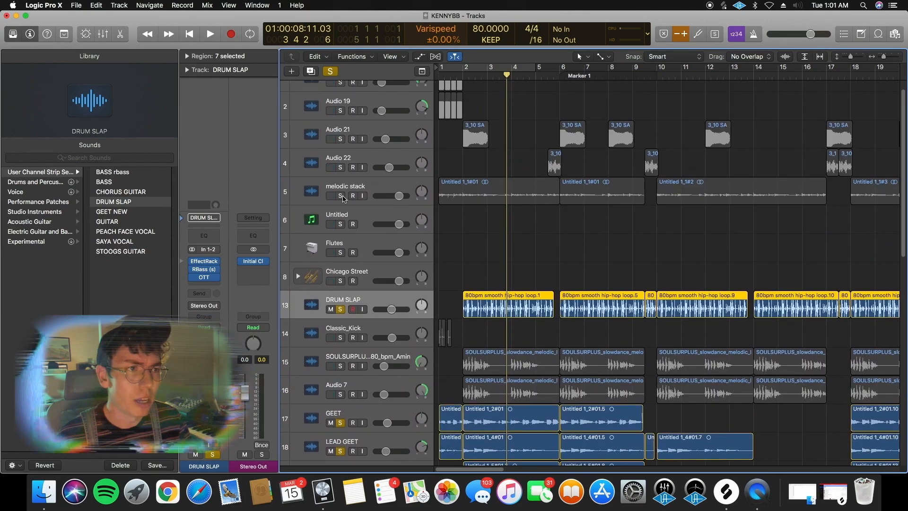
click(347, 184)
Look through the instrument tracks below melodic stack and view the Addictive Keys settings on the Untitled track
click(374, 220)
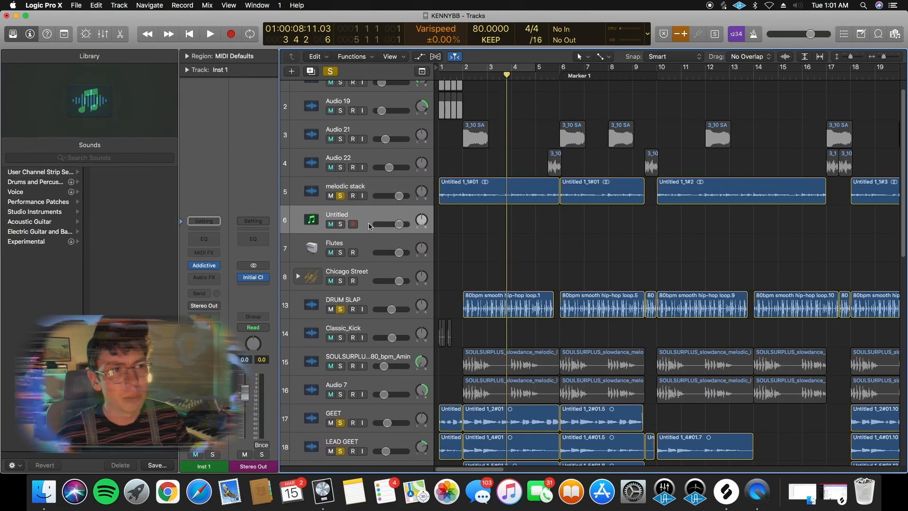
click(371, 245)
click(372, 273)
click(373, 218)
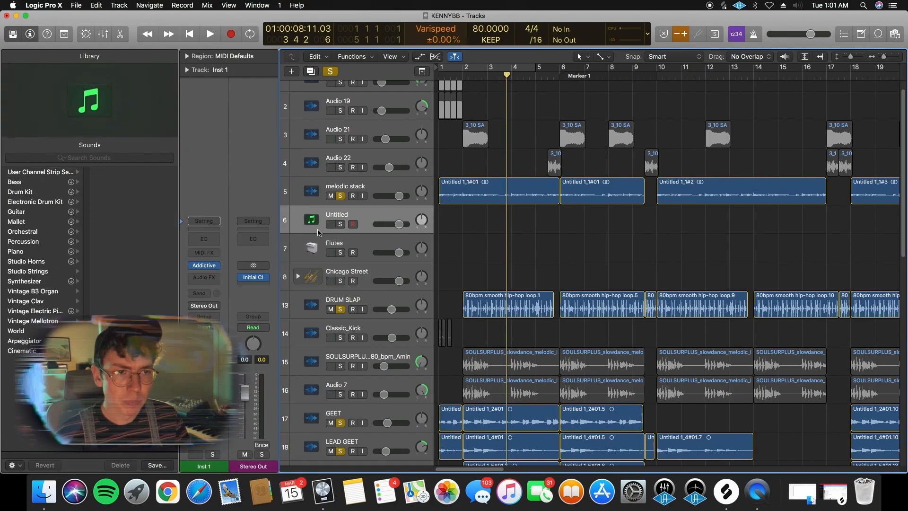
click(212, 265)
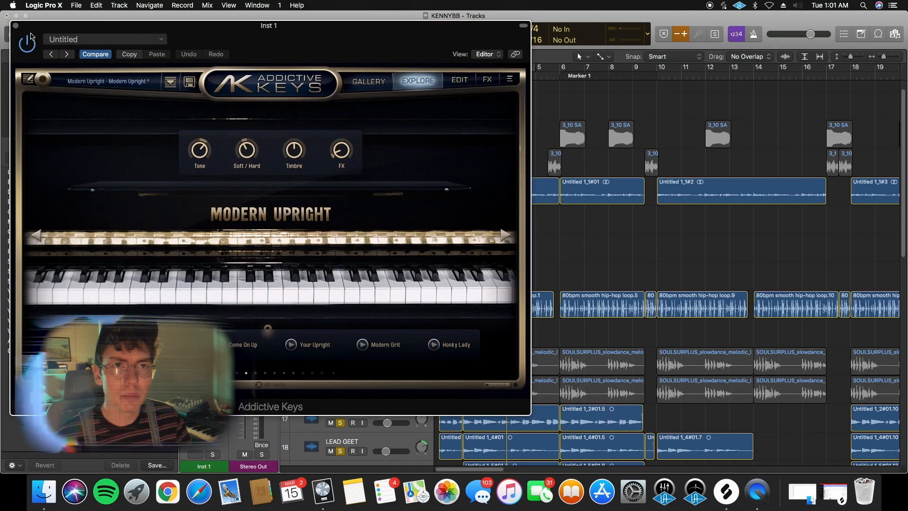
click(16, 27)
Review the instruments and effect chains on the Flutes and Chicago Street tracks
click(335, 240)
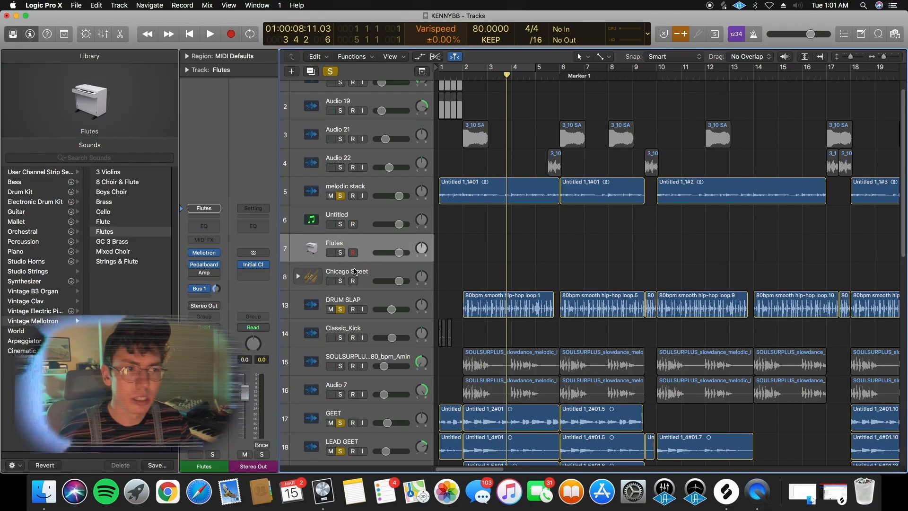
click(366, 281)
click(354, 283)
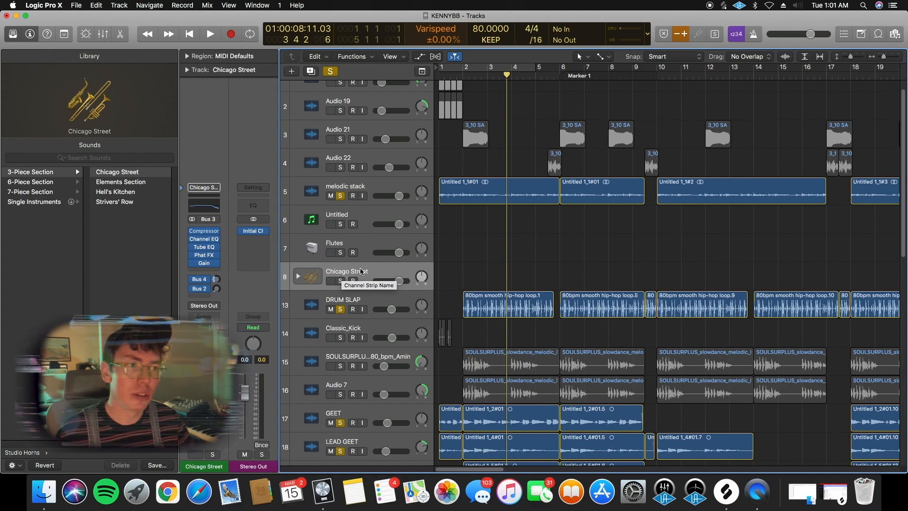
click(367, 209)
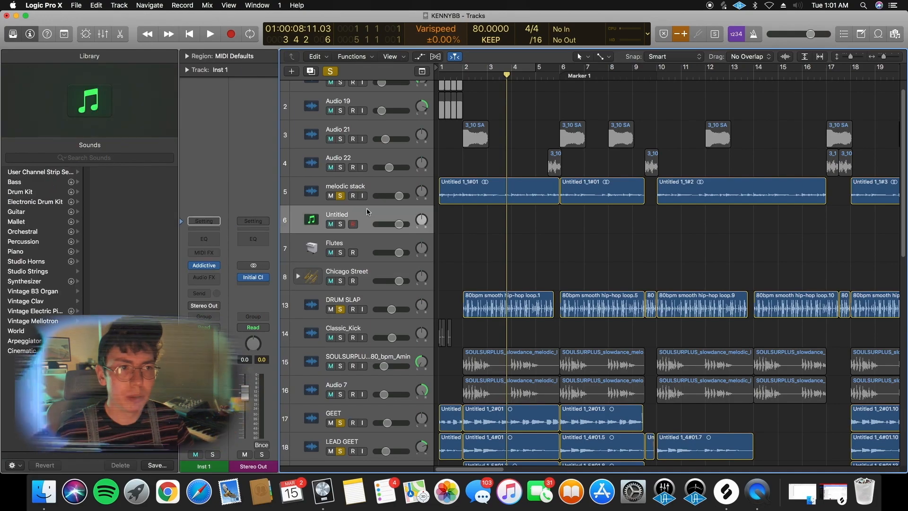
click(351, 244)
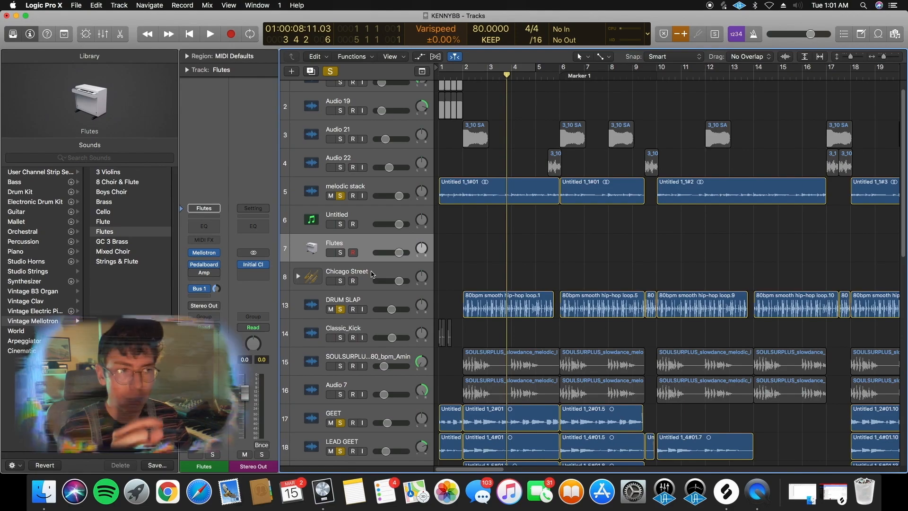
click(368, 278)
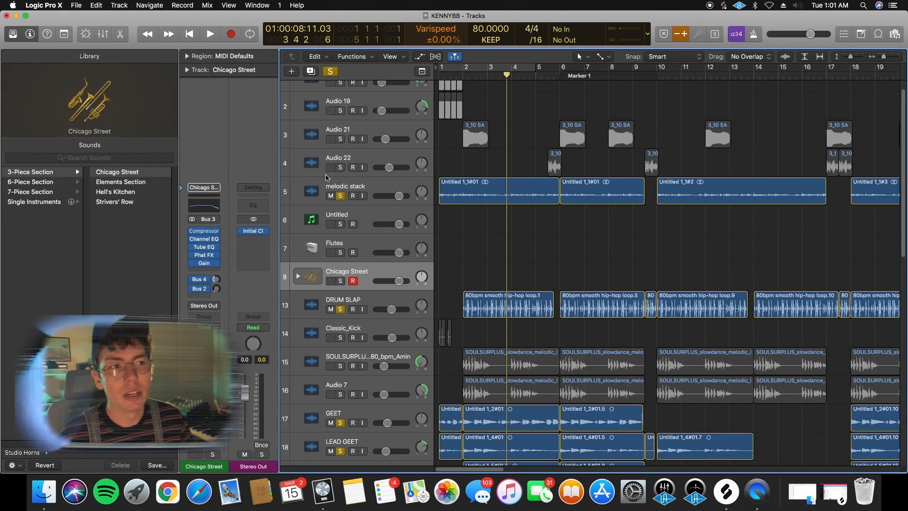
Play the soloed melodic stack, drums and guitars together from bar 2
click(459, 76)
key(space)
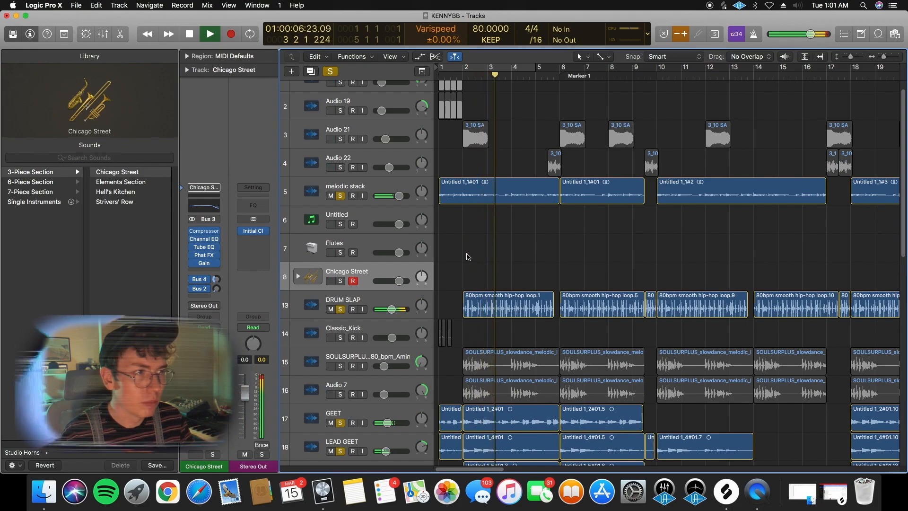
key(space)
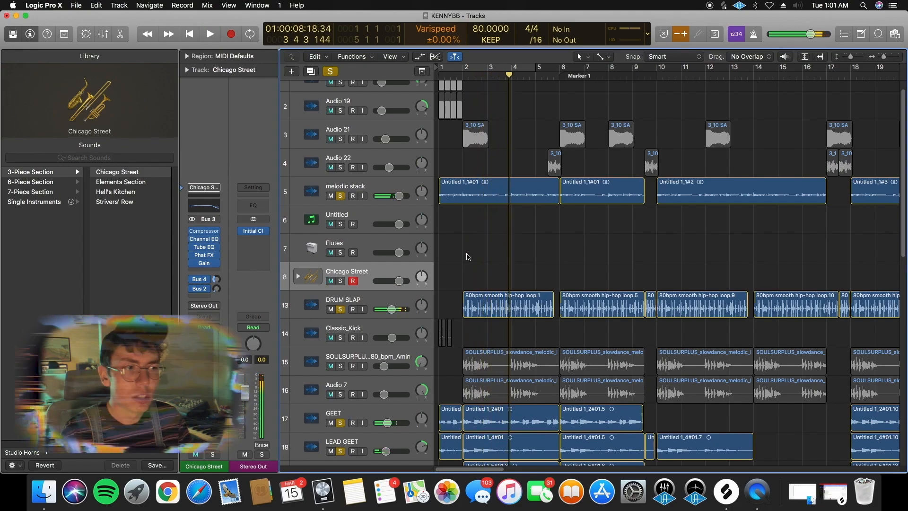
Solo the BASS rbass track and set the playhead to bar 2
scroll(467, 257, down, 15)
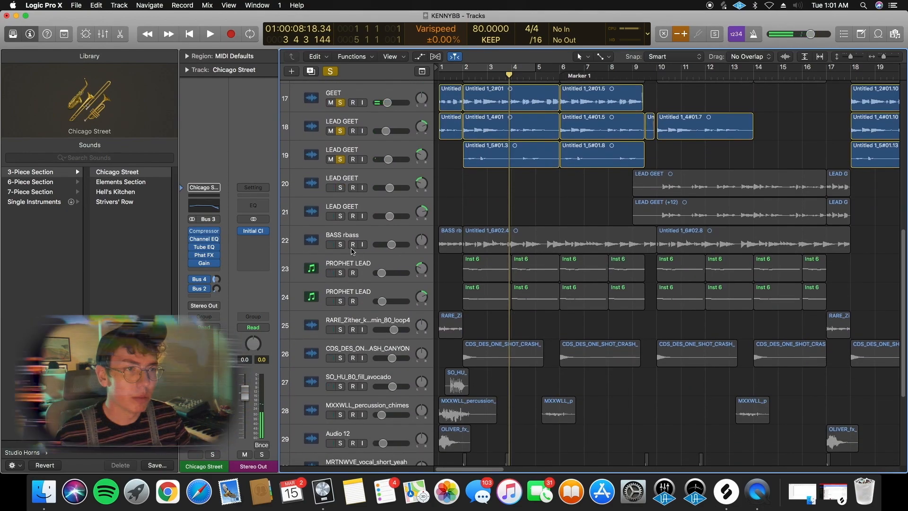
click(340, 245)
click(458, 72)
Review the Channel EQ, CLA Bass and RBass plug-ins on the BASS rbass track and play the soloed tracks from bar 2
click(362, 237)
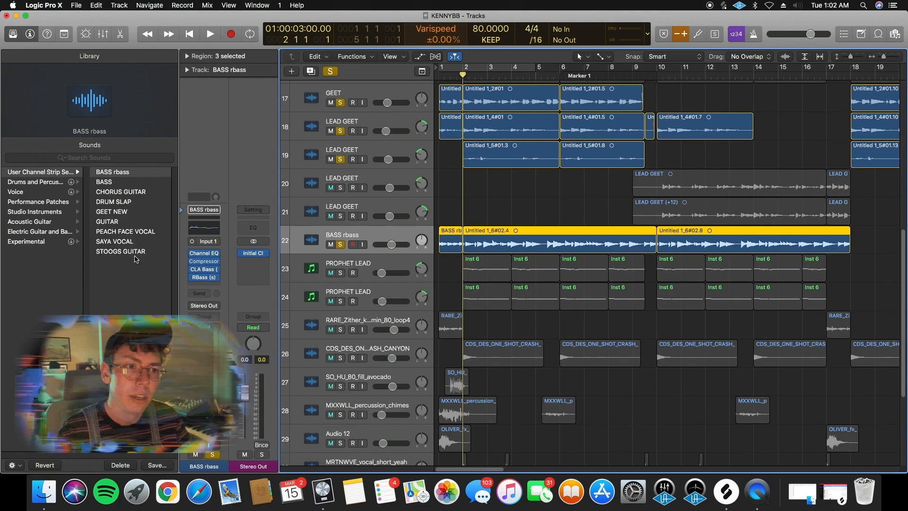
click(204, 253)
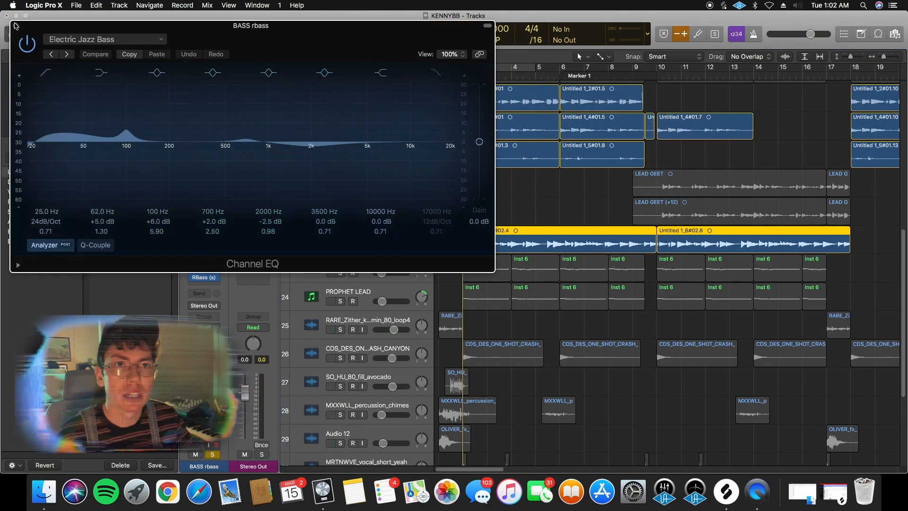
click(16, 25)
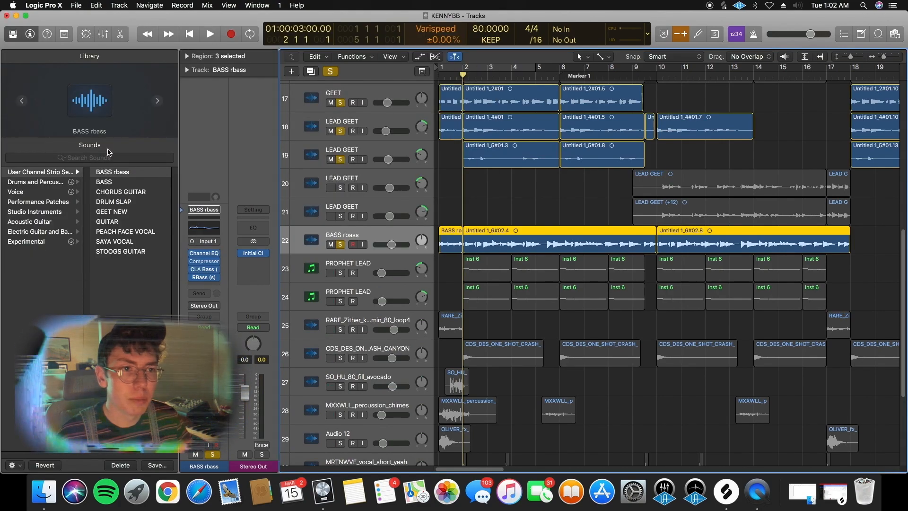
click(207, 273)
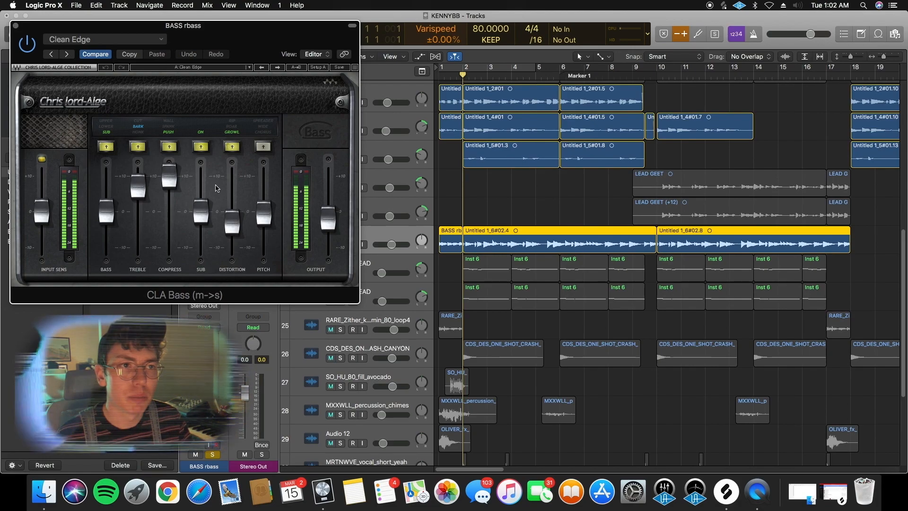
click(16, 25)
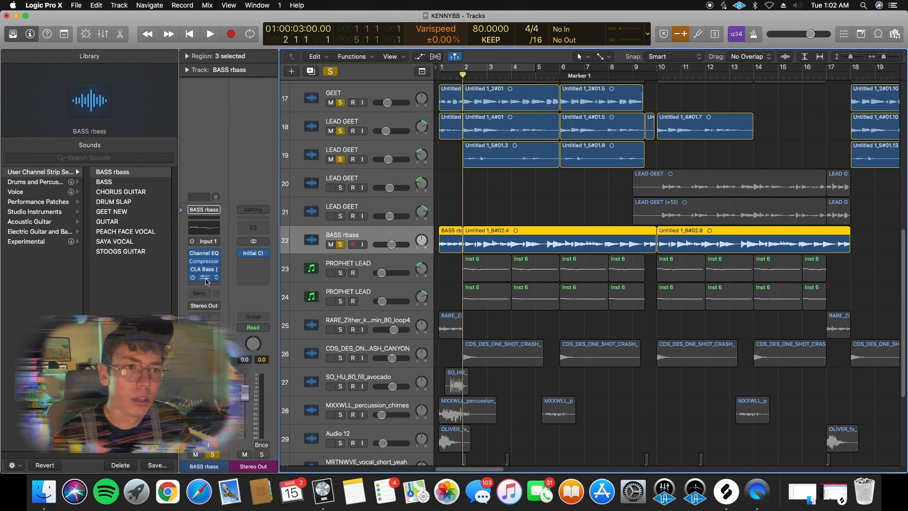
click(206, 282)
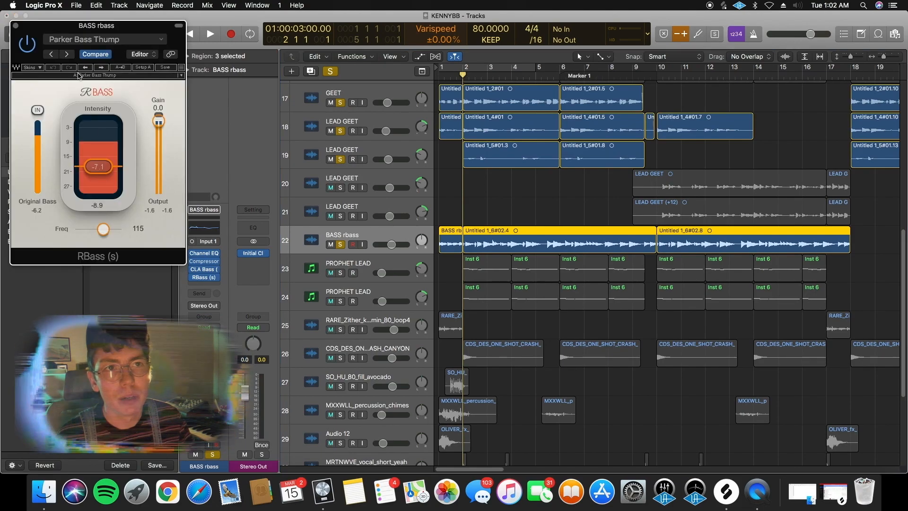
click(6, 16)
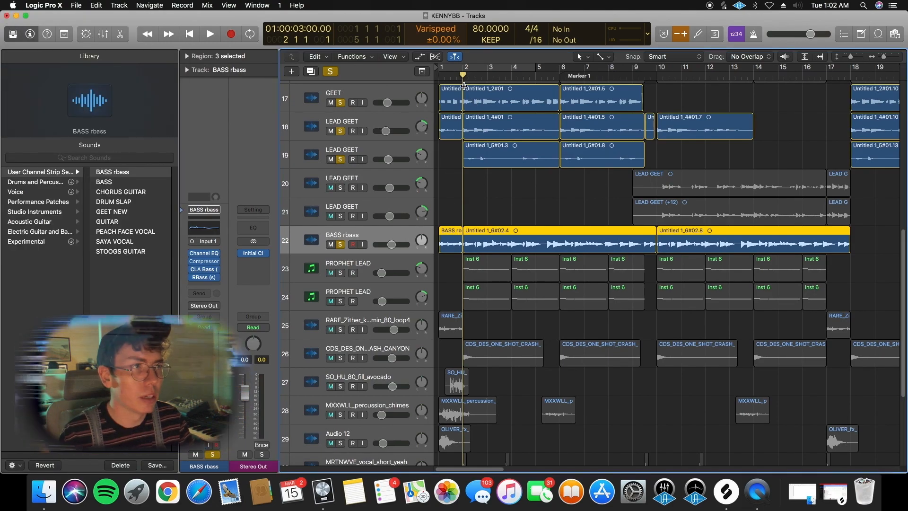
key(space)
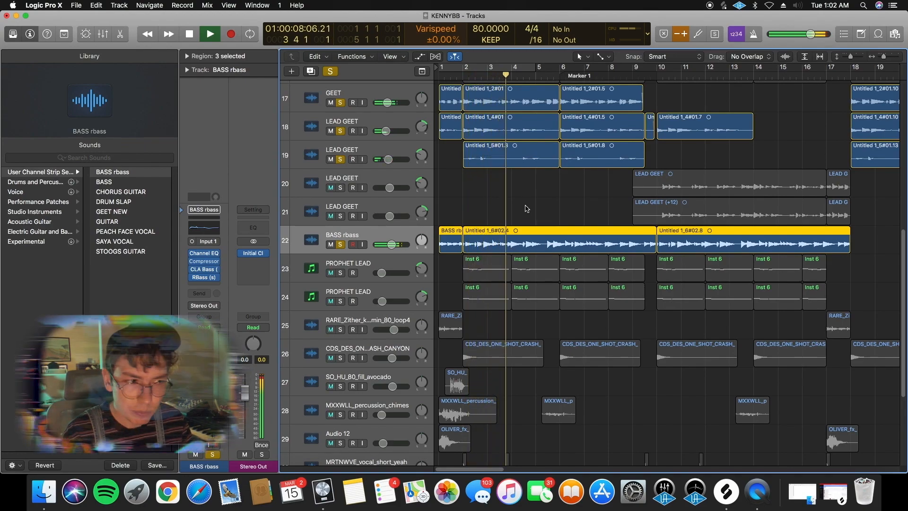
key(space)
Solo both PROPHET LEAD tracks and view the EffectRack plug-in on the upper one
click(343, 282)
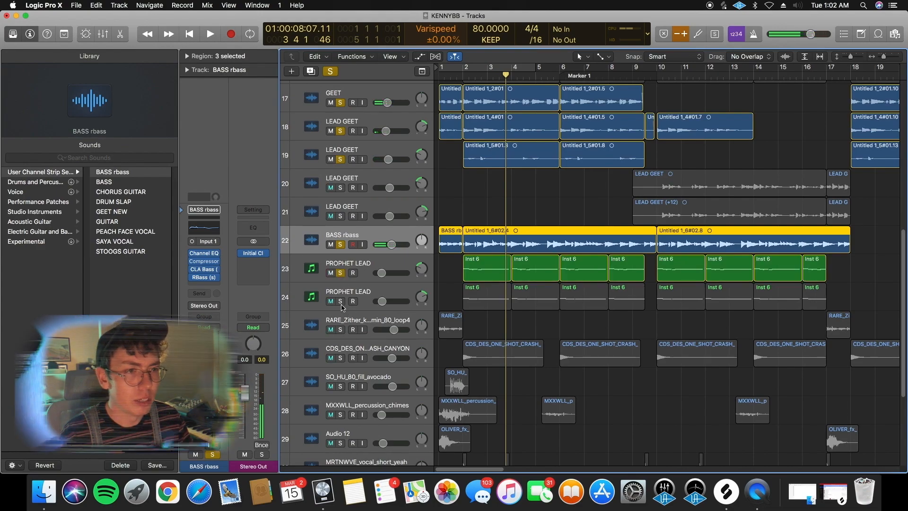
click(342, 305)
click(374, 269)
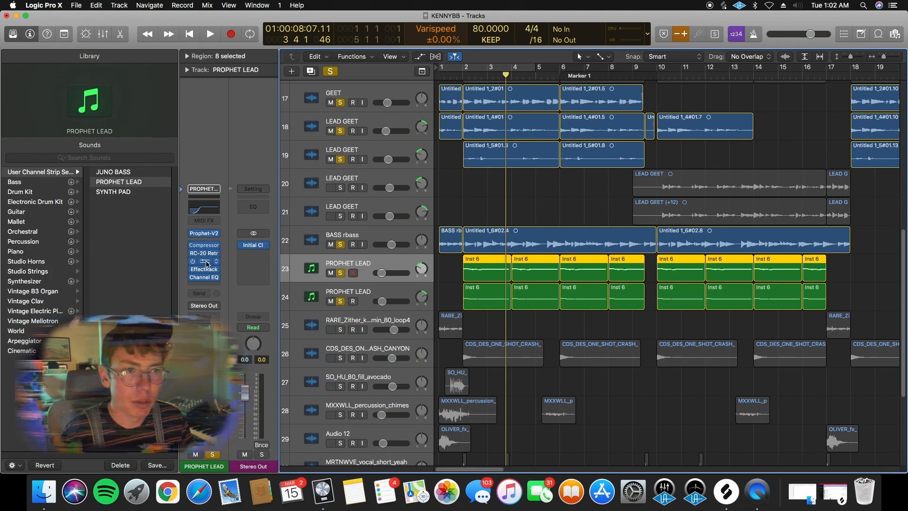
click(218, 272)
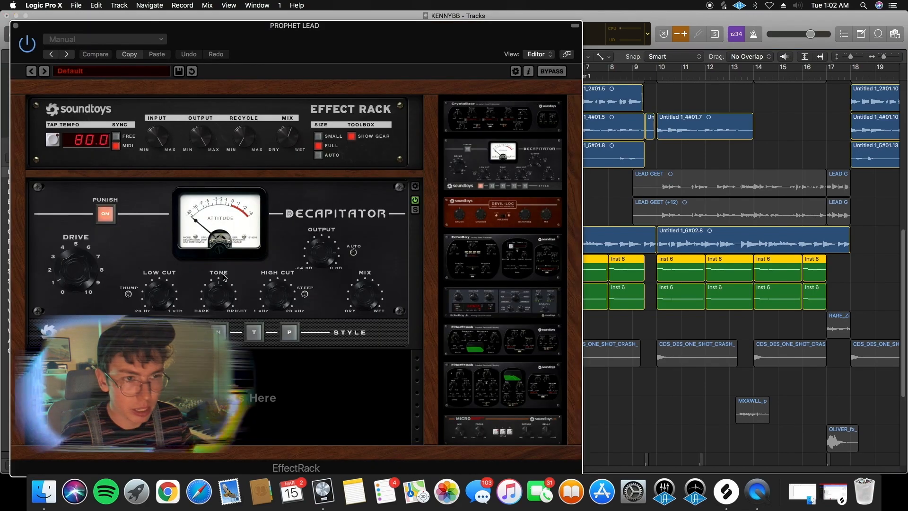
click(16, 26)
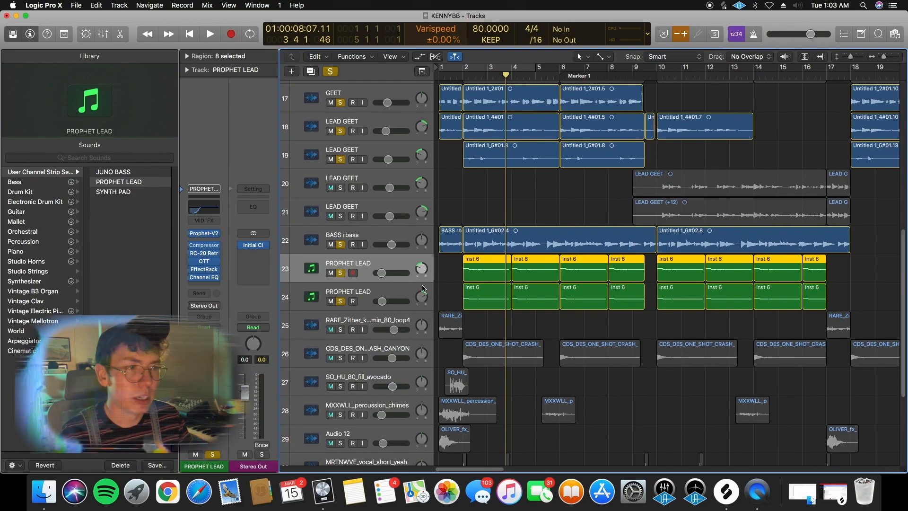
Play the PROPHET LEAD tracks together with the other soloed tracks from bar 2
click(466, 71)
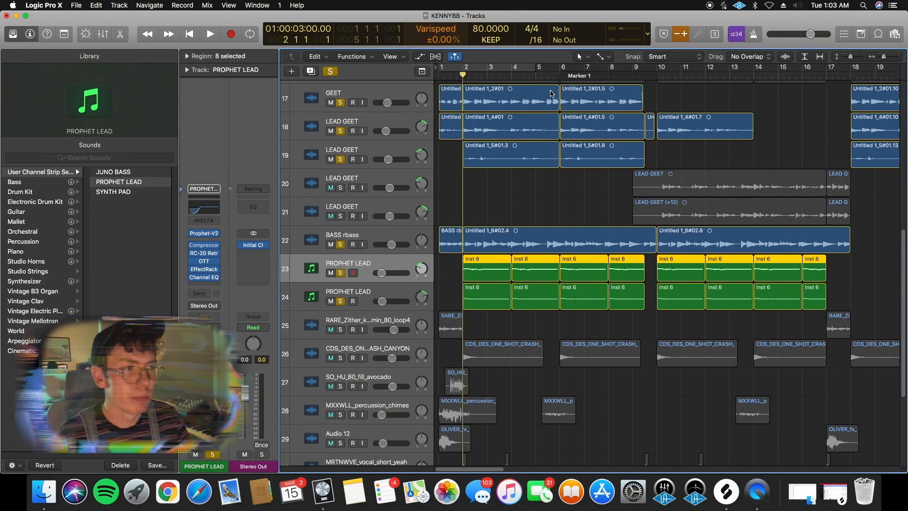
key(space)
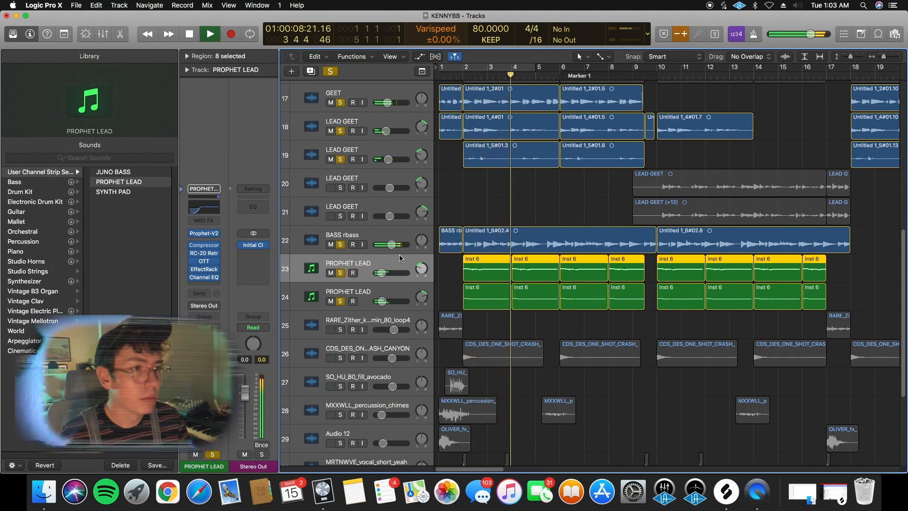
scroll(400, 258, up, 3)
scroll(399, 257, up, 3)
key(space)
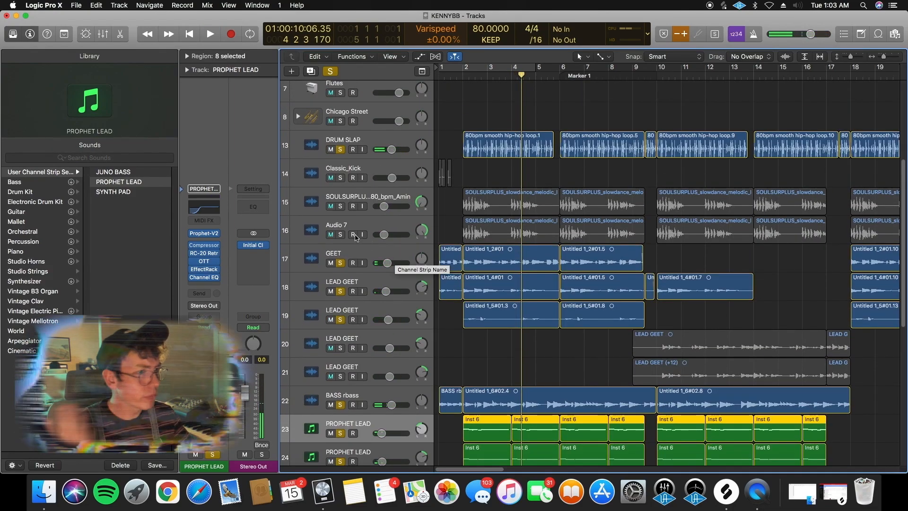
Add the SOULSURPLUS vocal loop and Audio 7 tracks to the solo and play the mix from bar 2
click(340, 206)
click(340, 234)
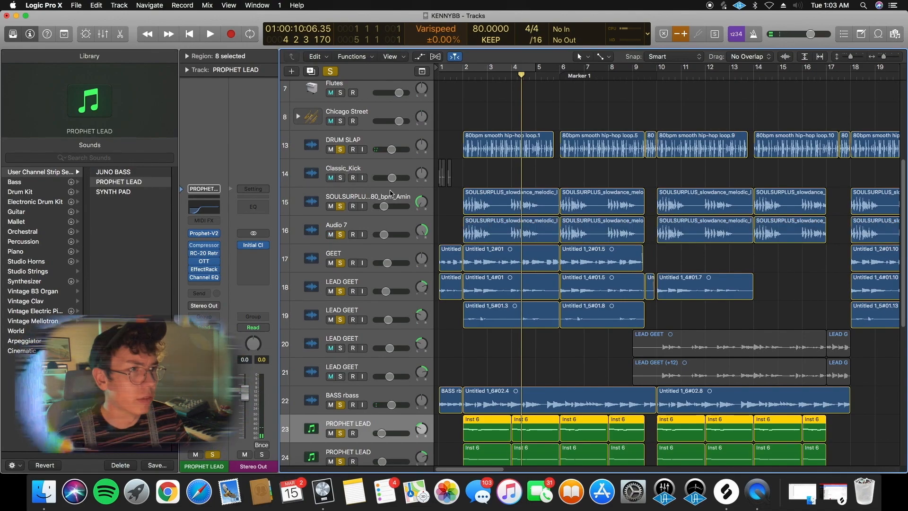
click(462, 75)
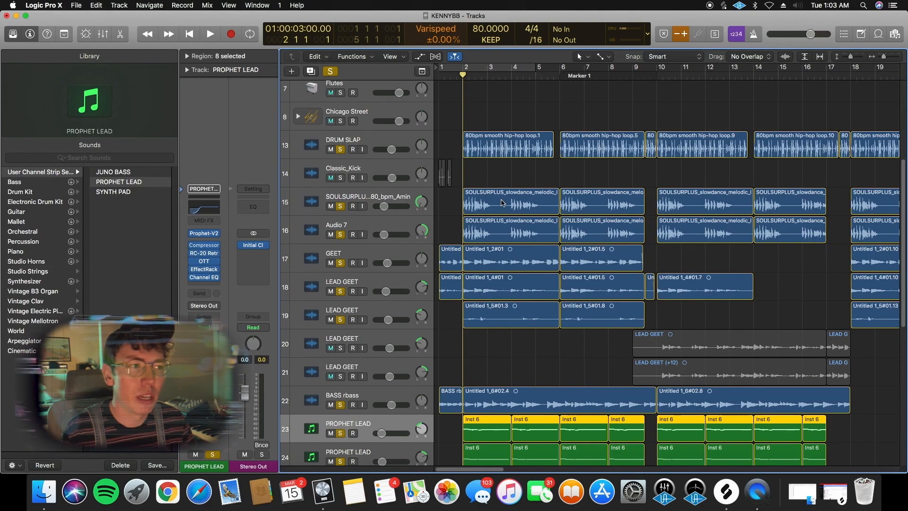
key(space)
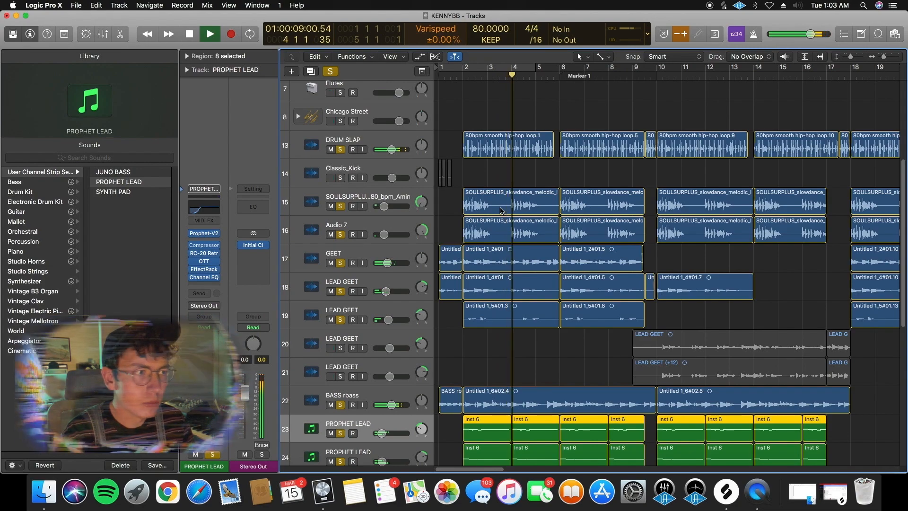
key(space)
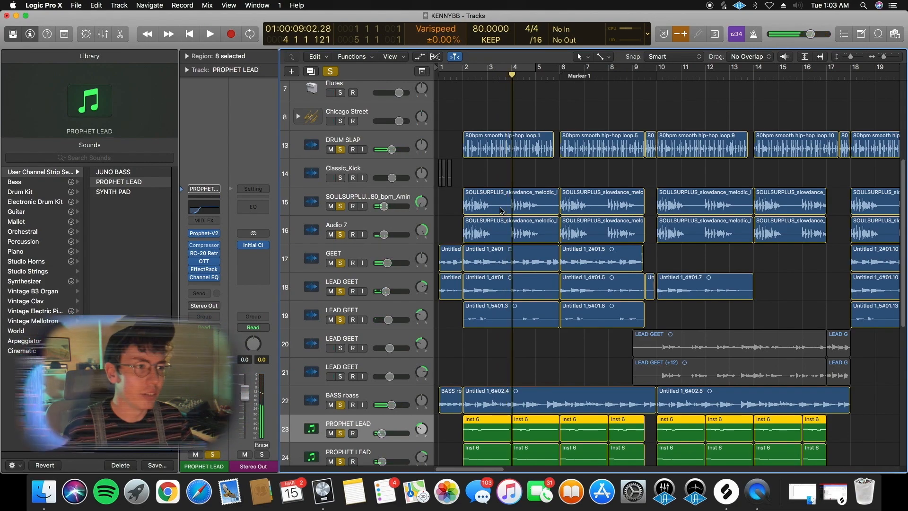
Clear all existing solos and solo only the 3_10 SAMPLE and Audio 19 tracks
scroll(502, 211, up, 5)
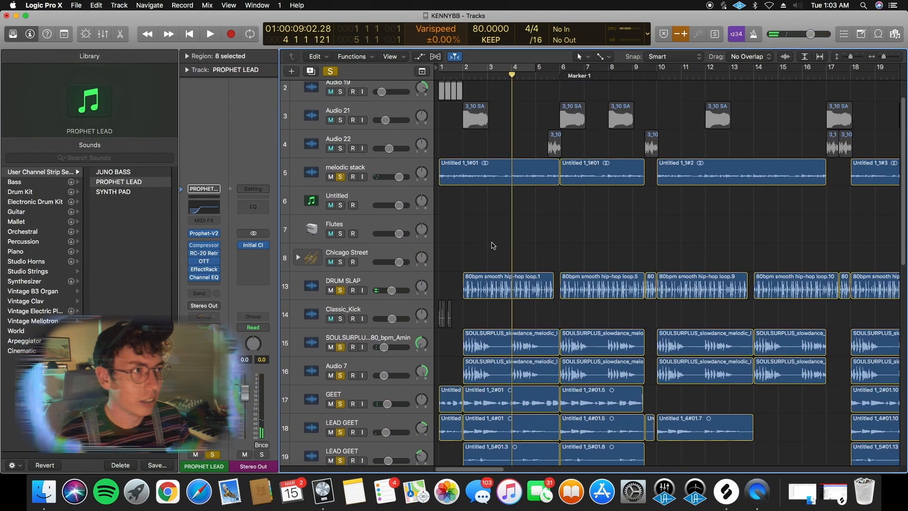
scroll(494, 247, up, 2)
scroll(492, 249, down, 5)
scroll(490, 250, up, 3)
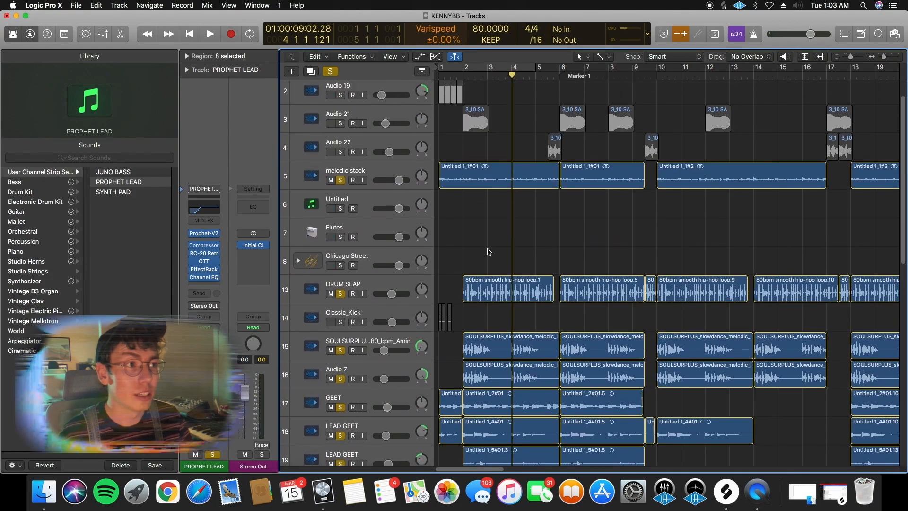
scroll(489, 251, up, 1)
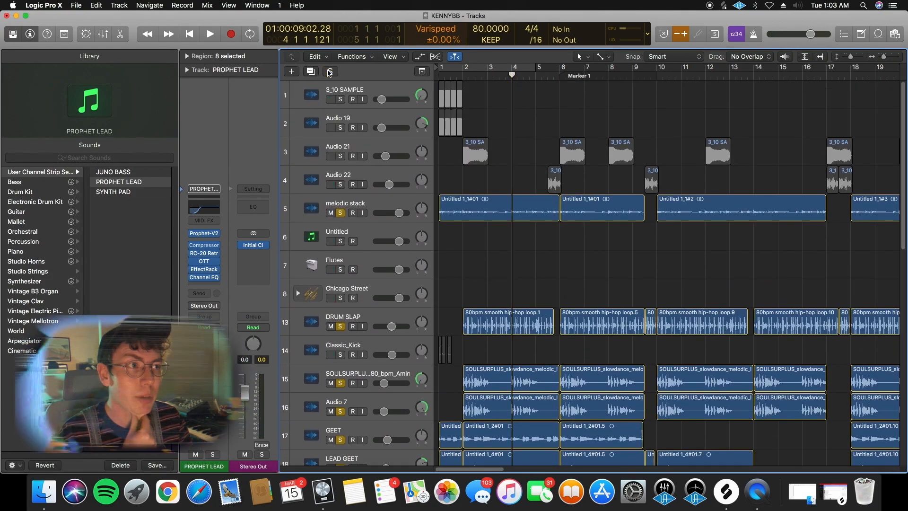
click(330, 72)
click(341, 99)
click(341, 127)
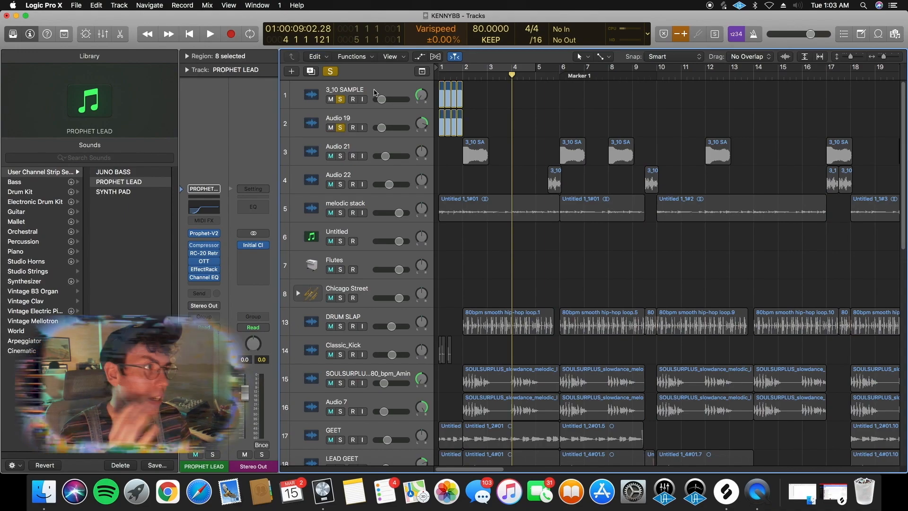
Add Audio 21 and Audio 22 to the solo and play the four sample tracks from the start of the project
drag(884, 57, 887, 57)
key(Return)
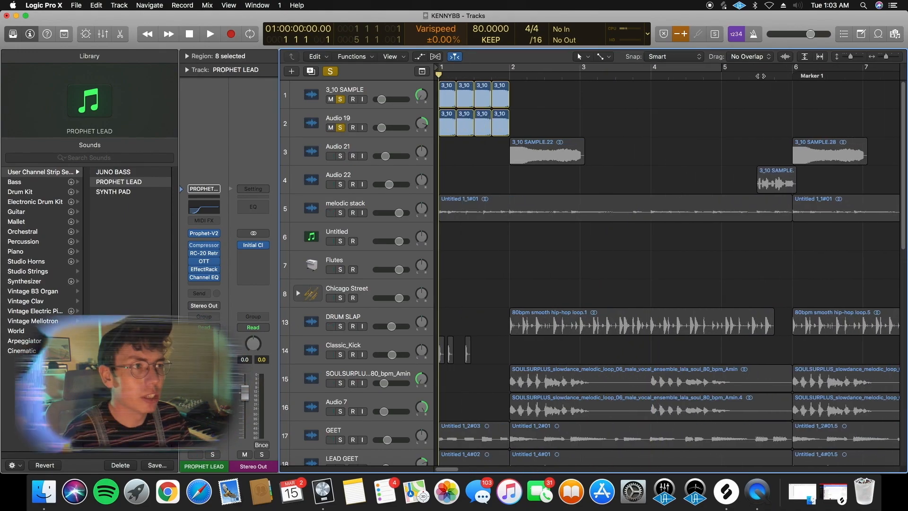
click(340, 156)
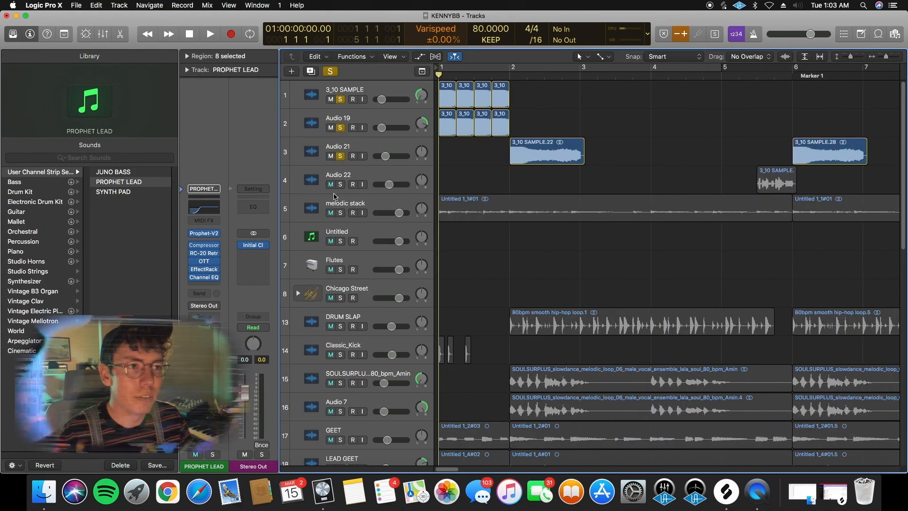
click(340, 184)
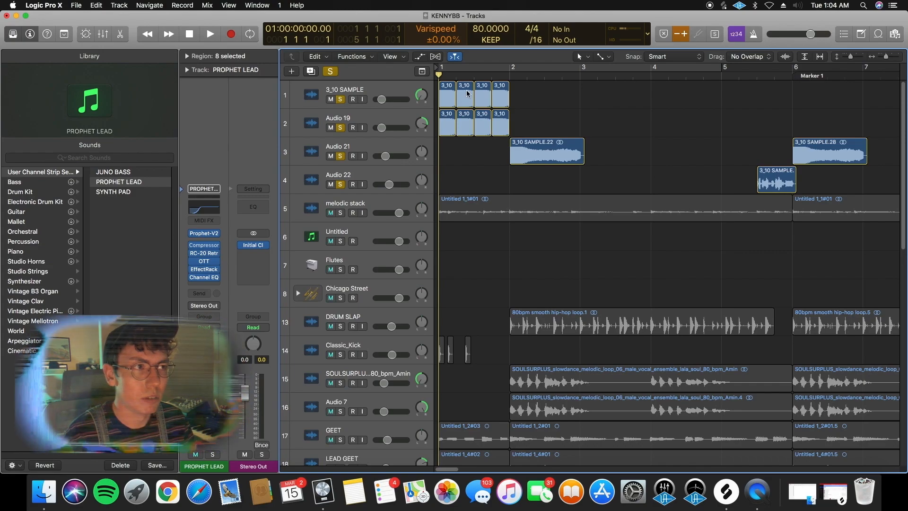
key(space)
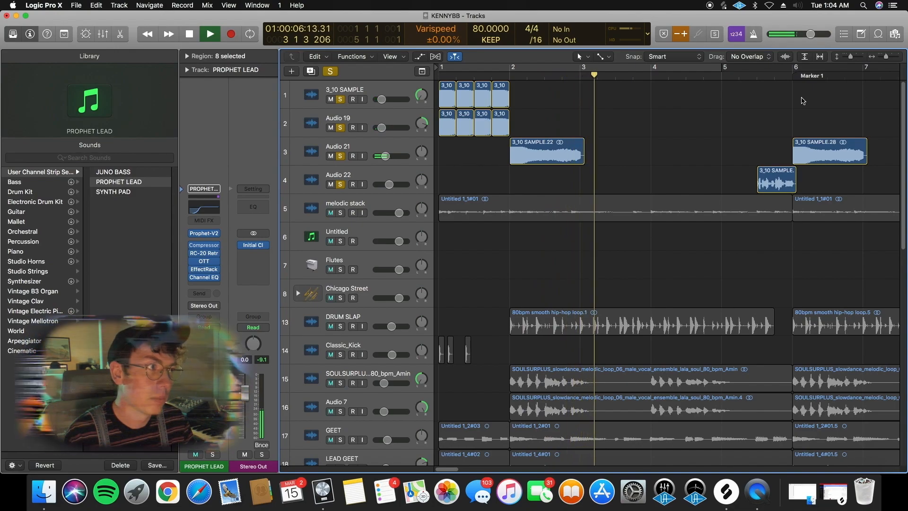
key(space)
Play the soloed sample tracks from the start of the first Audio 22 region, just before Marker 1
click(757, 76)
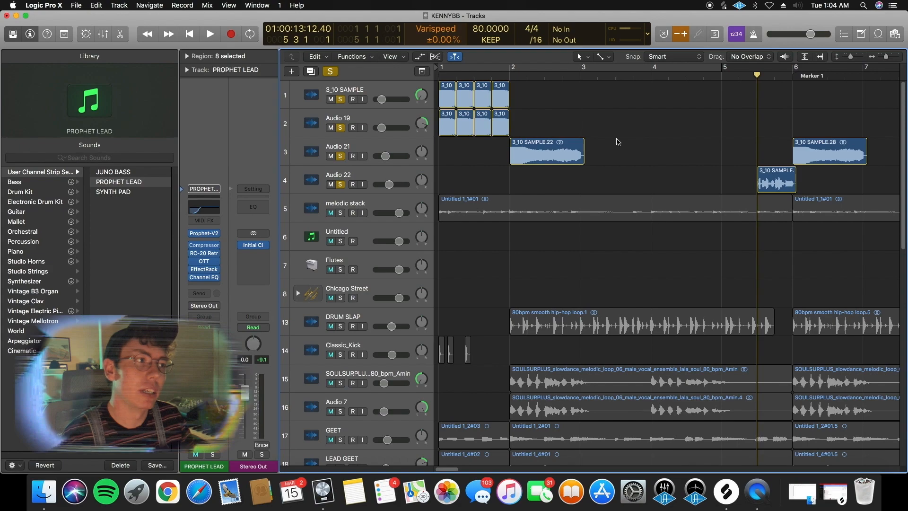
scroll(617, 176, right, 2)
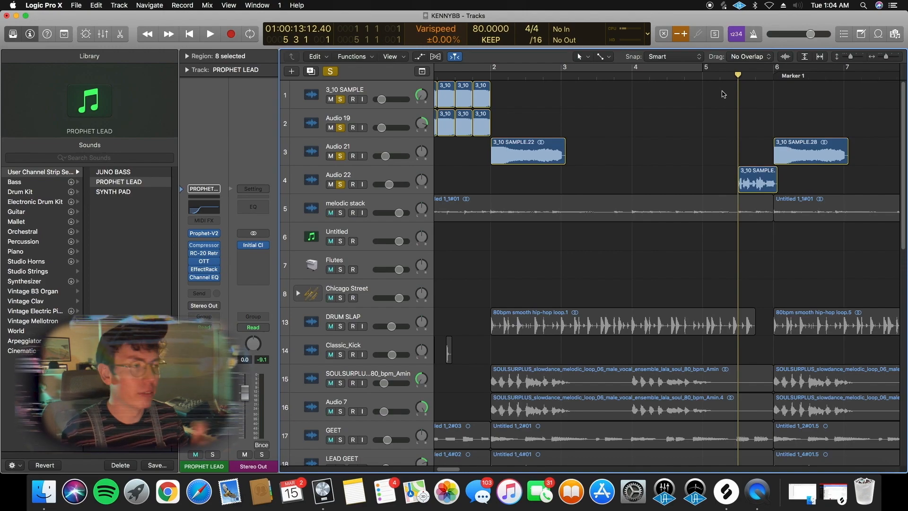
key(space)
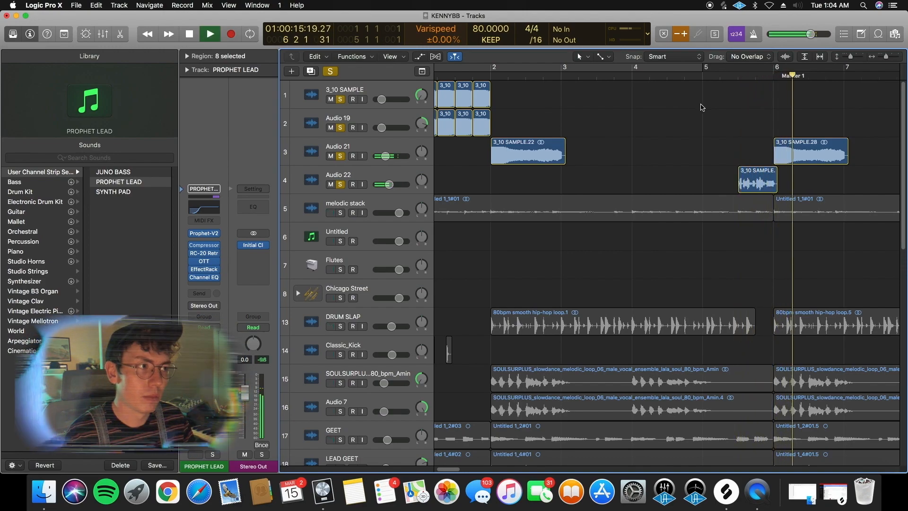
key(space)
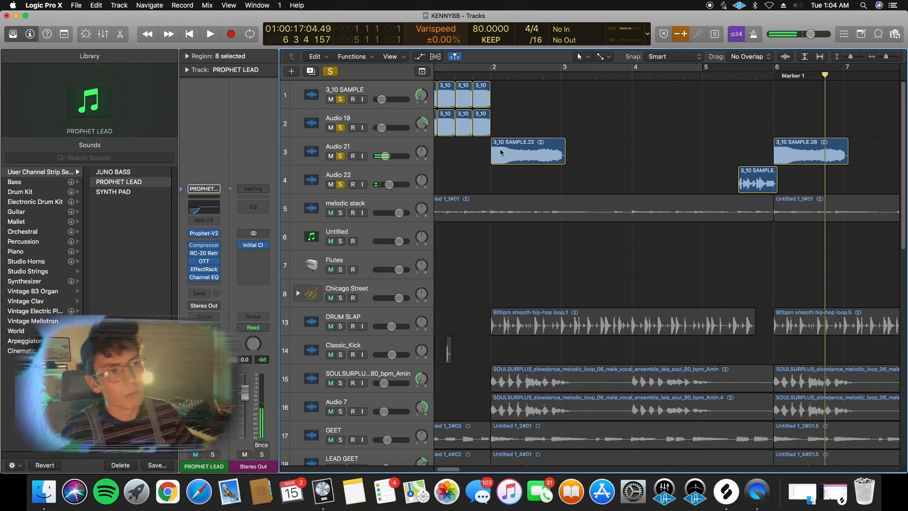
Inspect the channel strip effect chains of the Audio 21 and Audio 22 tracks
click(369, 157)
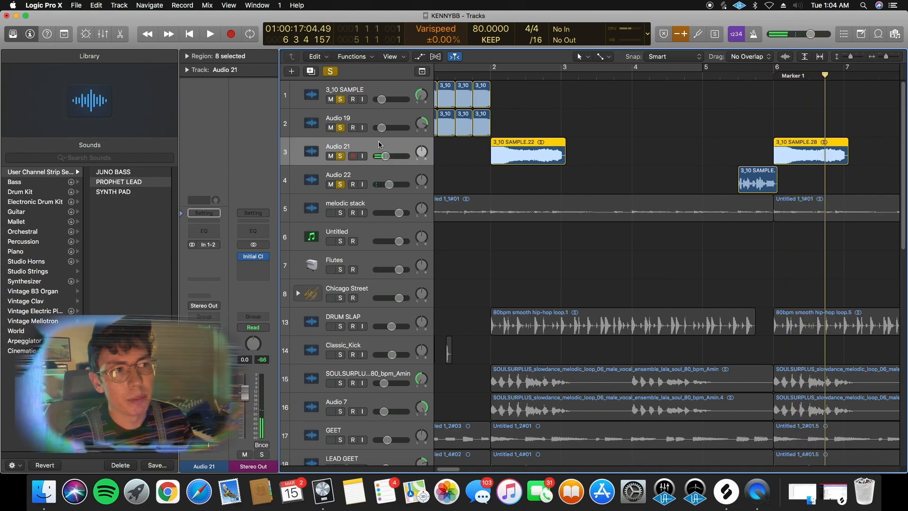
drag(887, 56, 885, 59)
click(372, 177)
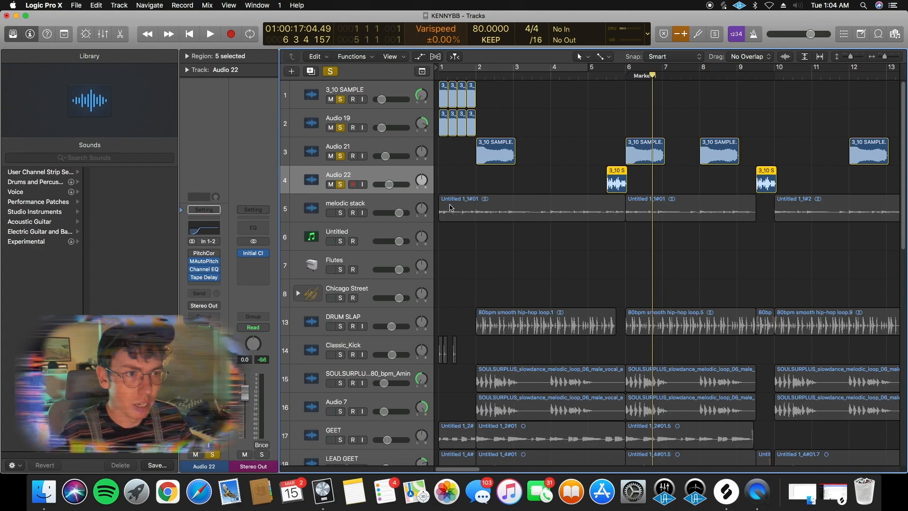
scroll(451, 208, down, 1)
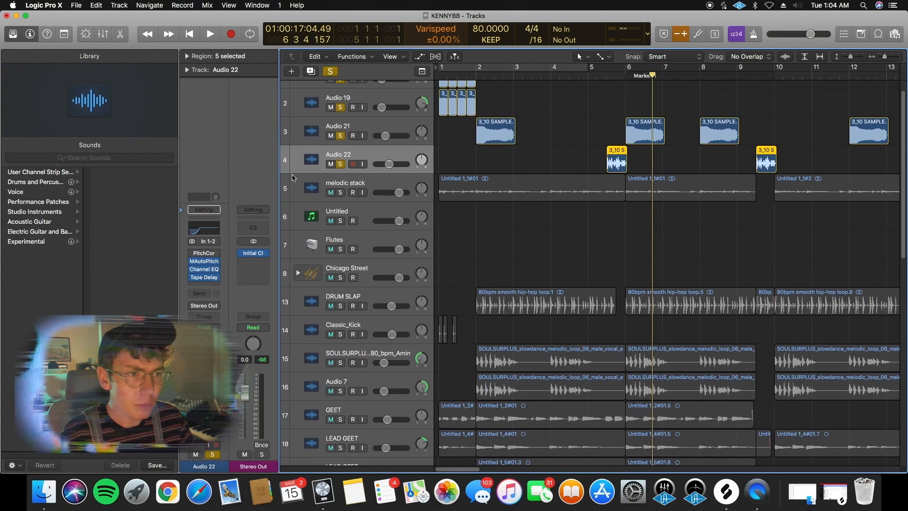
click(364, 126)
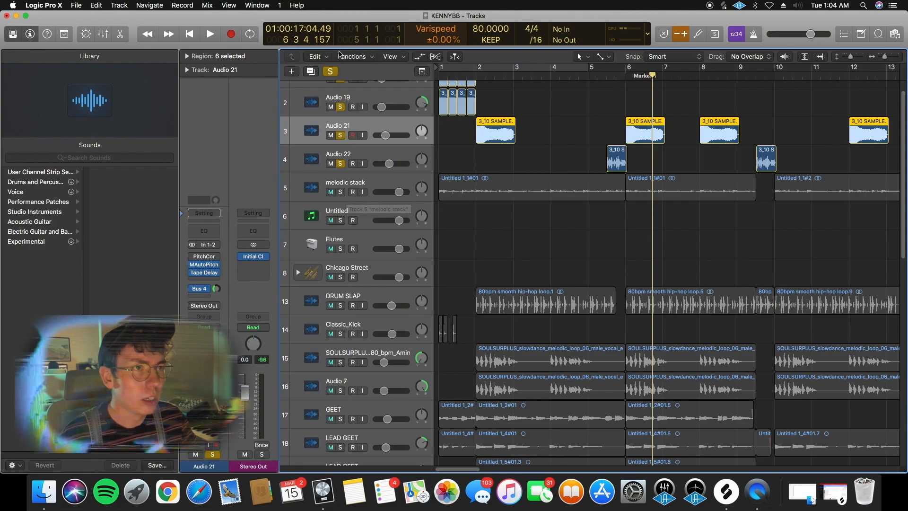
Clear all existing solos and play the full mix from bar 10
click(331, 71)
scroll(385, 244, down, 6)
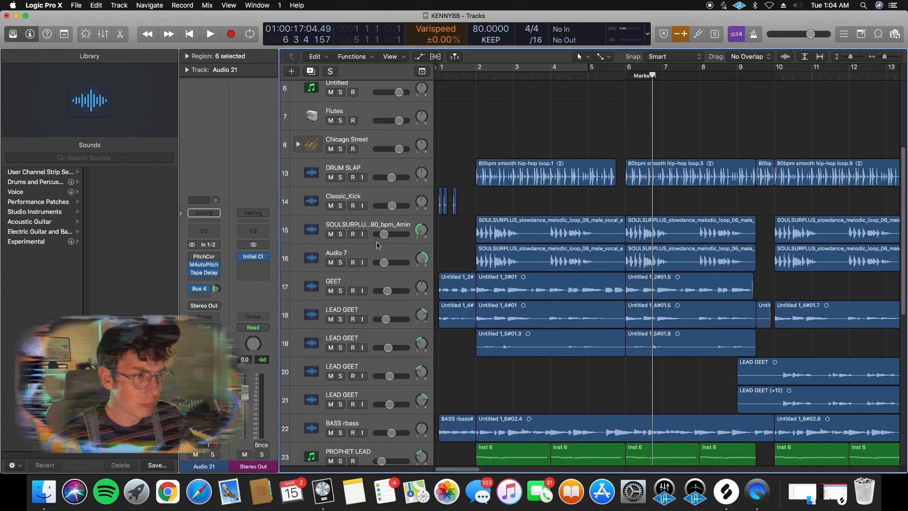
scroll(385, 243, down, 2)
scroll(390, 272, right, 6)
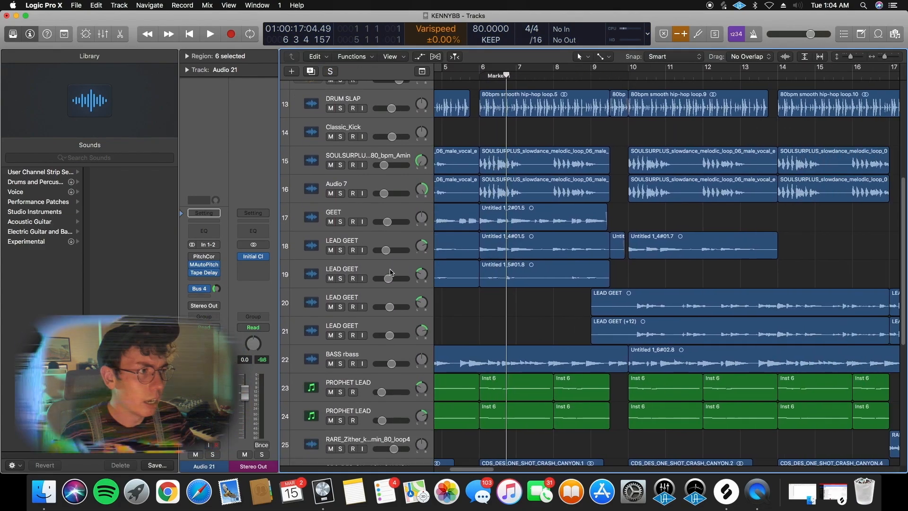
click(577, 73)
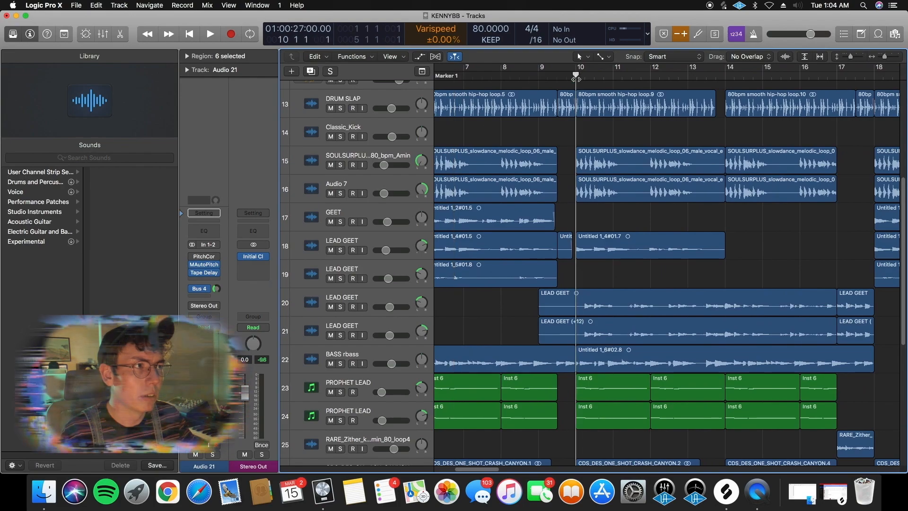
scroll(575, 236, down, 2)
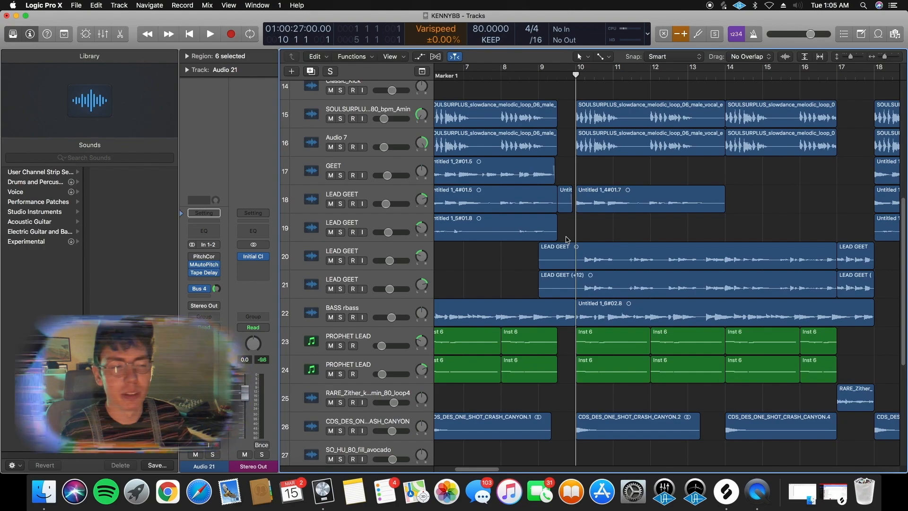
key(space)
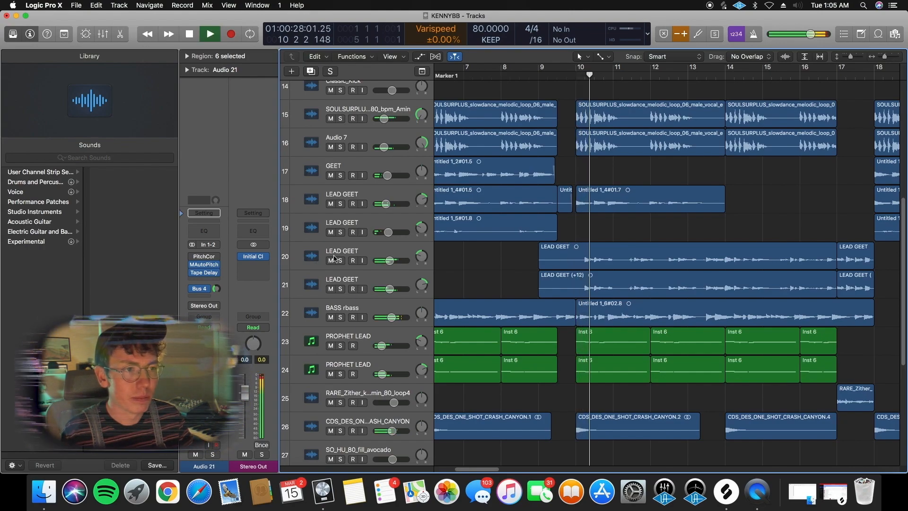
Solo LEAD GEET tracks 20 and 21 during playback, listen to them together, and stop playback
scroll(350, 260, down, 1)
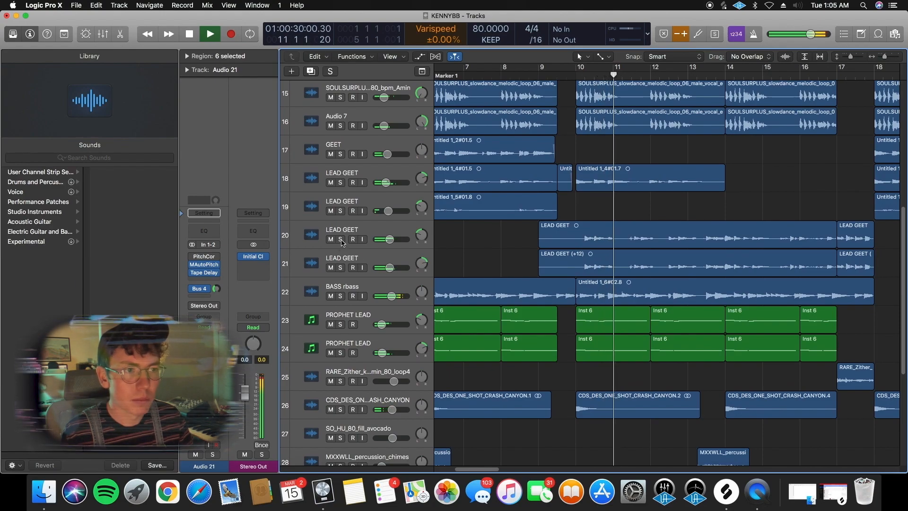
click(341, 239)
click(343, 268)
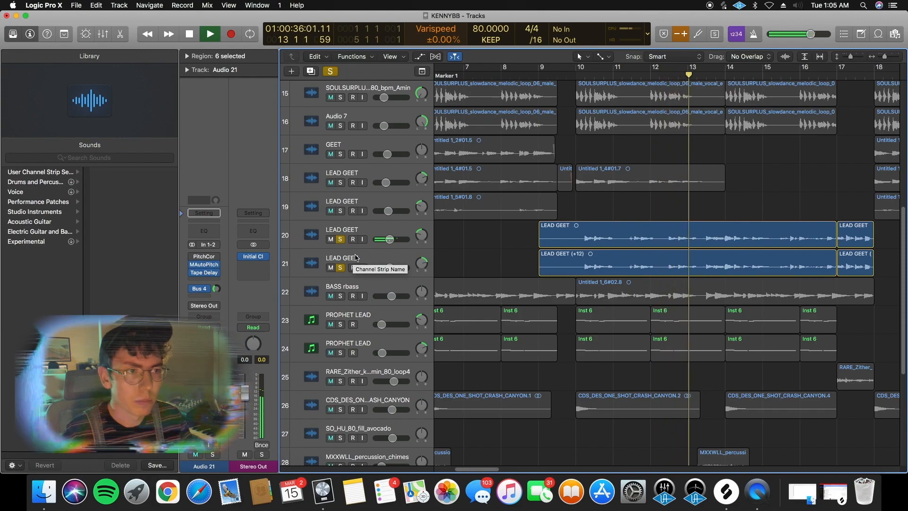
key(space)
Inspect the effect chains of LEAD GEET tracks 20 and 21 and remove the solo from both
click(382, 231)
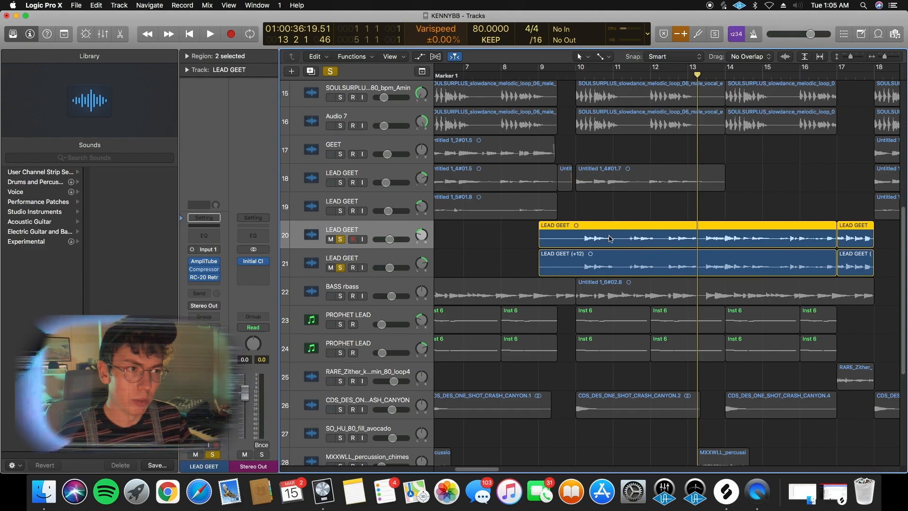
click(402, 259)
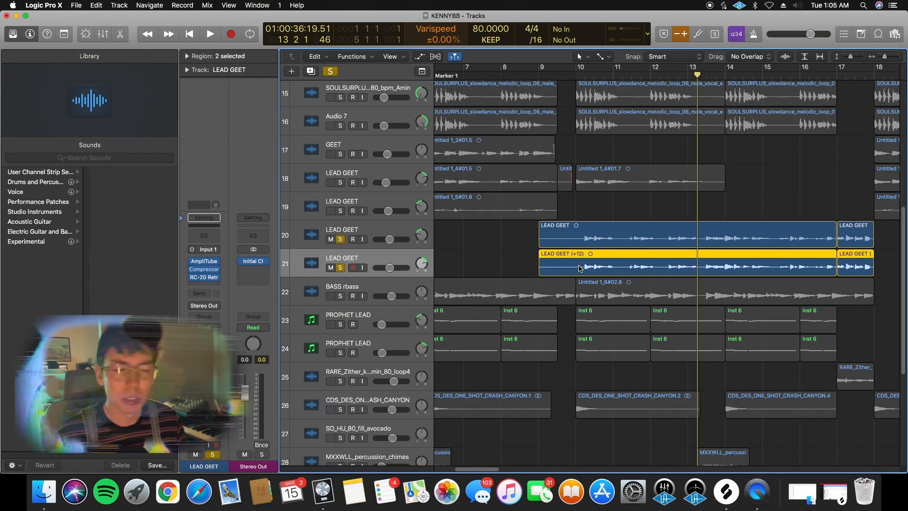
click(340, 240)
click(340, 268)
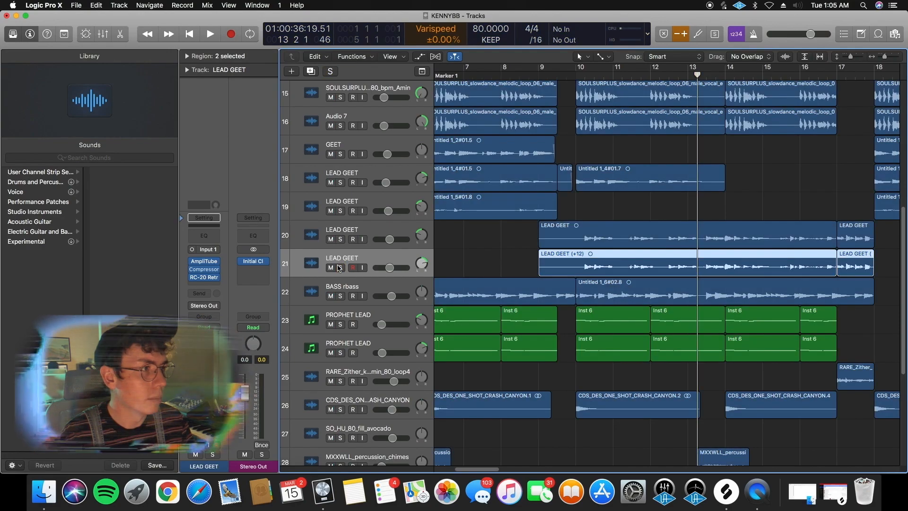
Move the playhead to bar 18 and inspect the channel strips of the Inst 9 and Inst 10 tracks
scroll(482, 275, right, 5)
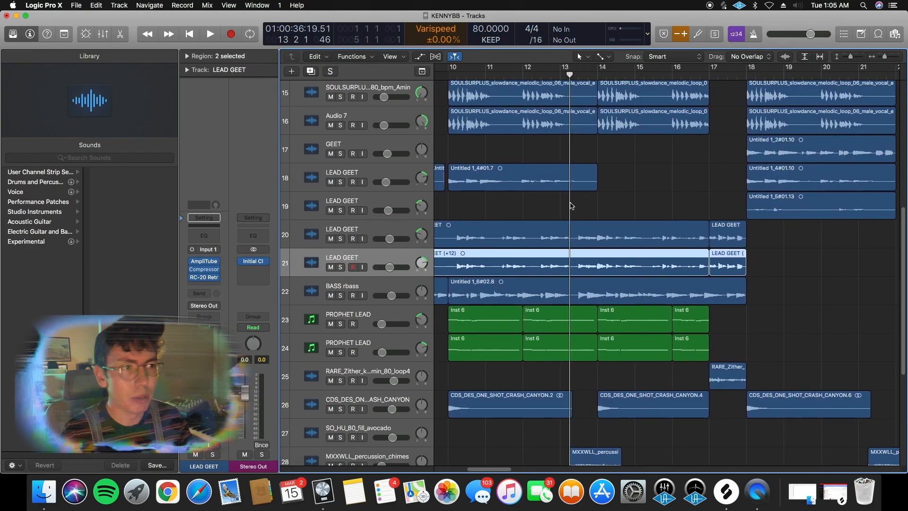
scroll(582, 265, down, 1)
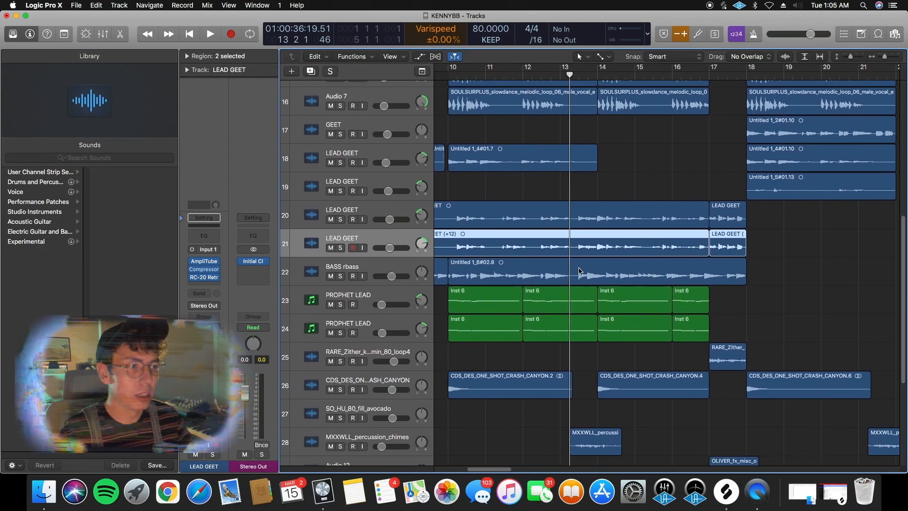
scroll(613, 170, down, 9)
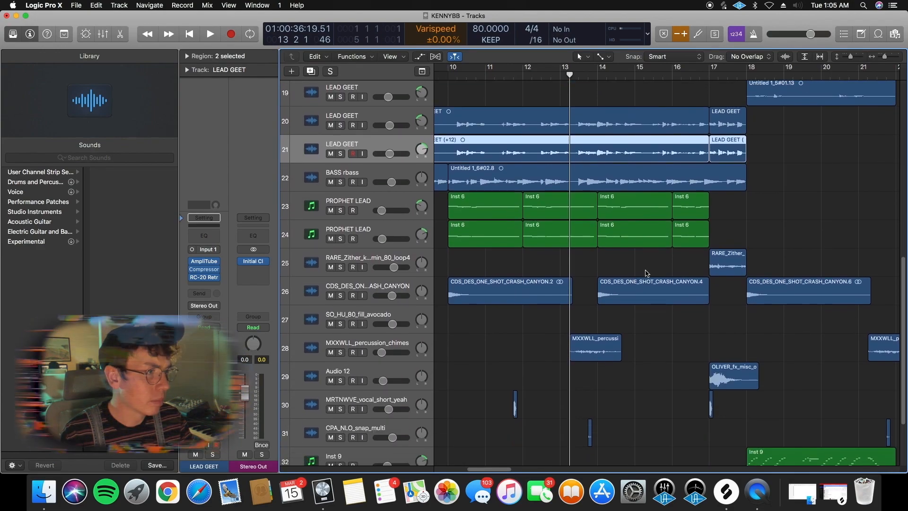
click(749, 81)
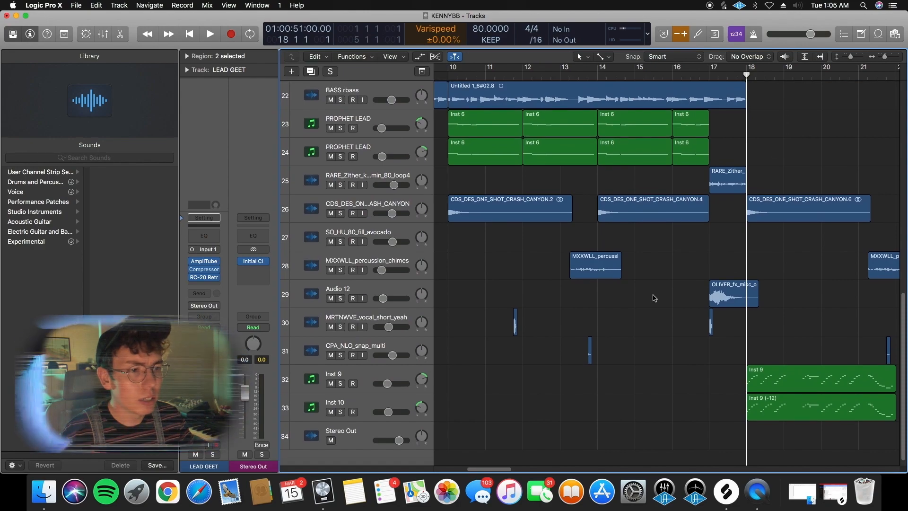
scroll(653, 289, down, 1)
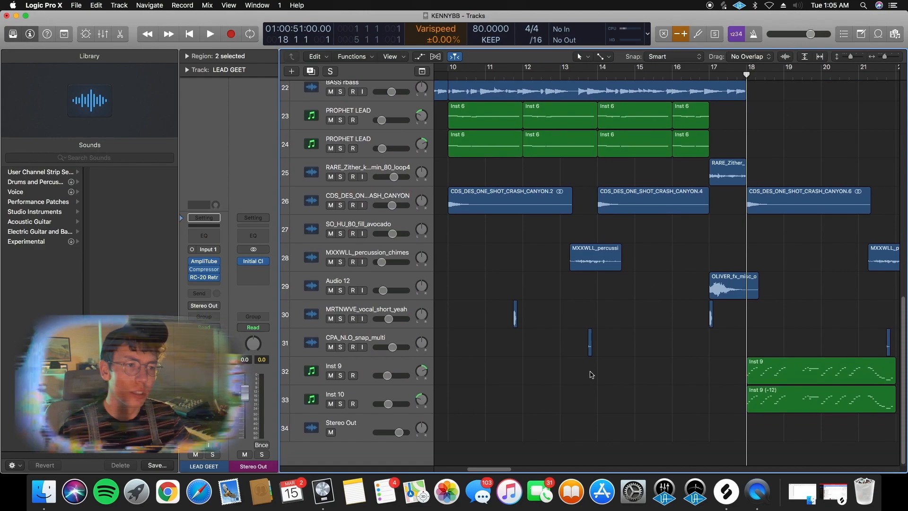
click(405, 362)
click(391, 389)
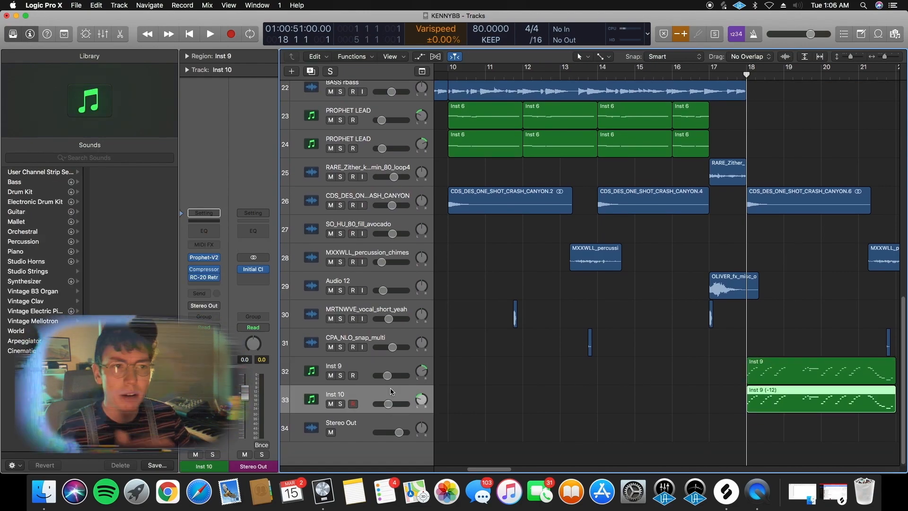
click(381, 370)
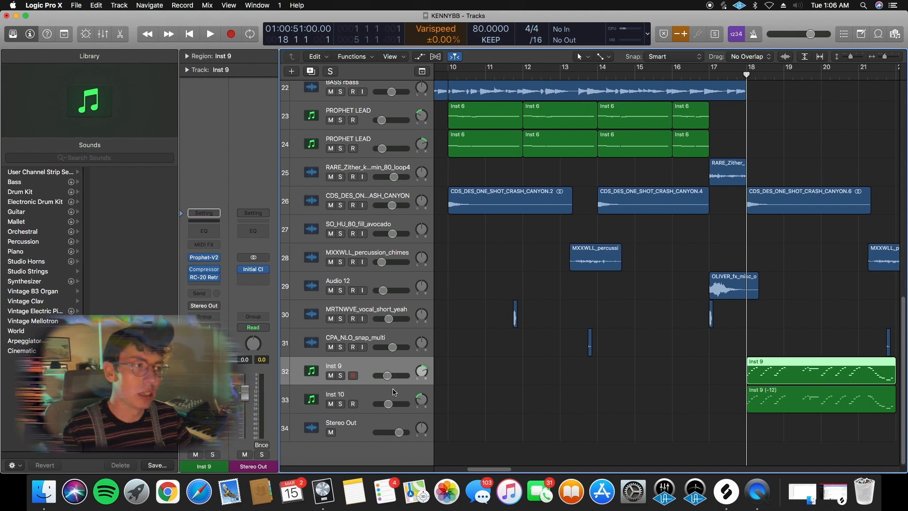
Play from bar 18 while soloing Inst 9 and Inst 10, stop, and disable record on Inst 9
drag(890, 55, 885, 57)
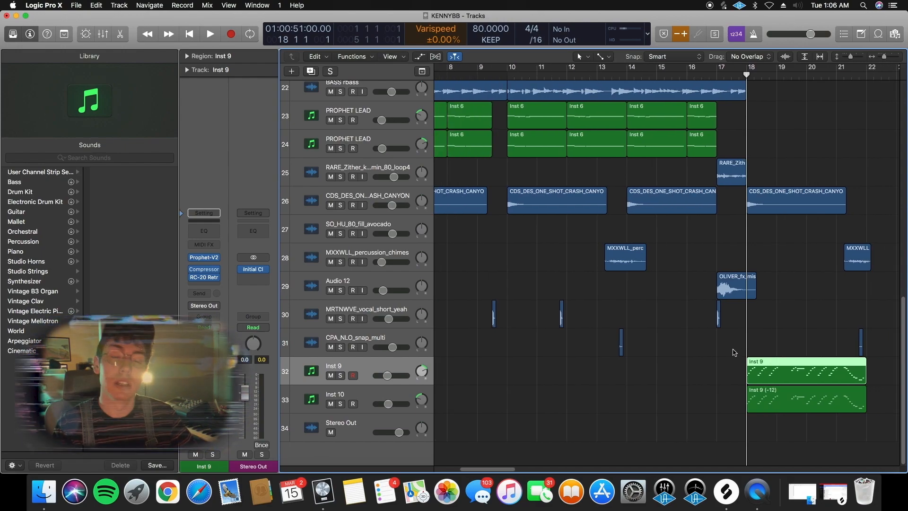
key(space)
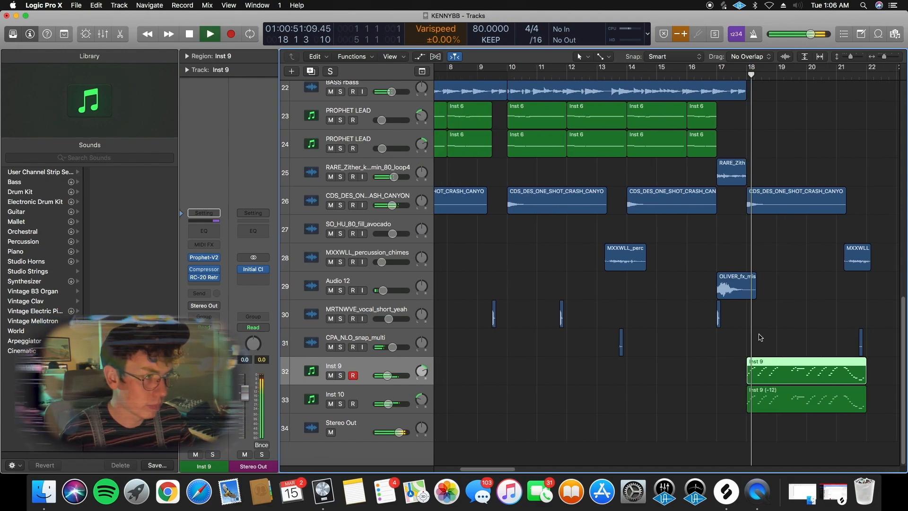
click(340, 376)
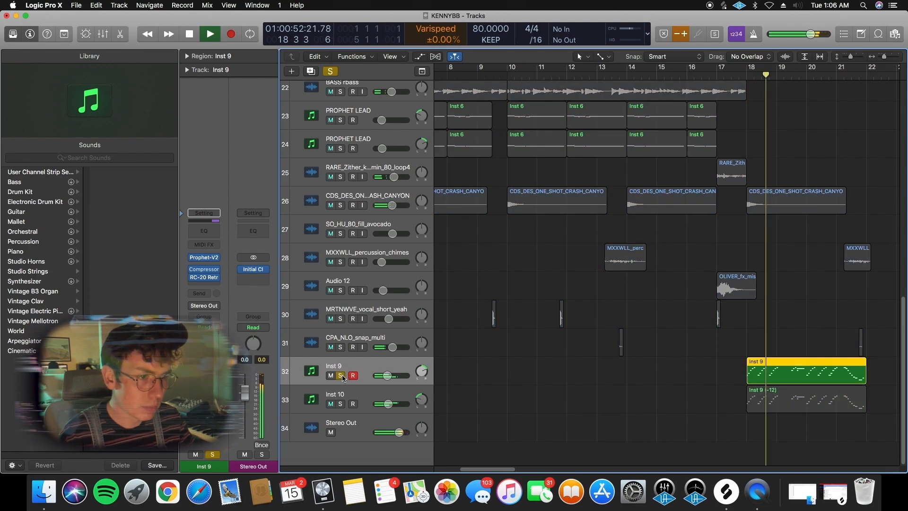
click(340, 404)
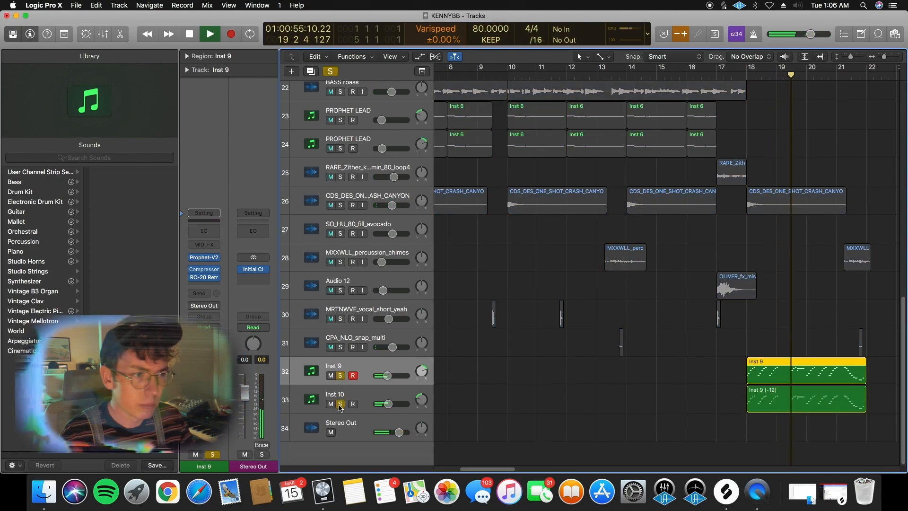
key(space)
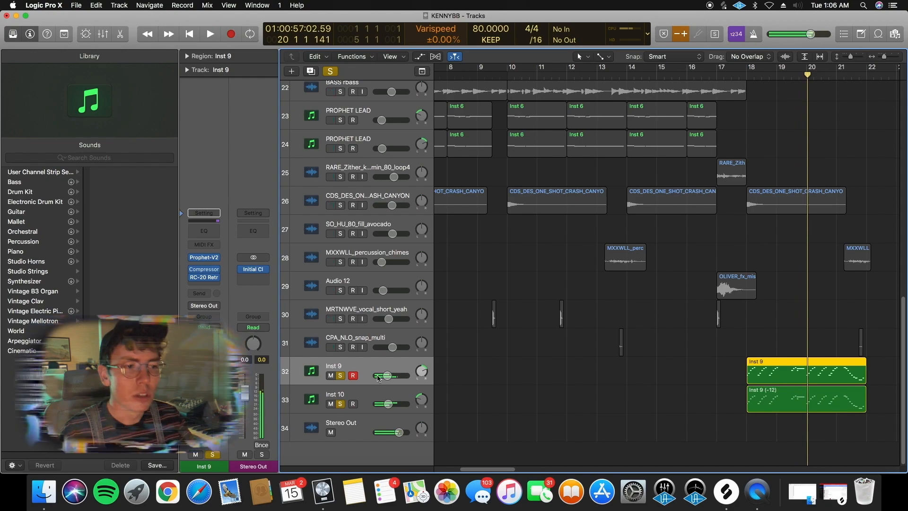
click(356, 375)
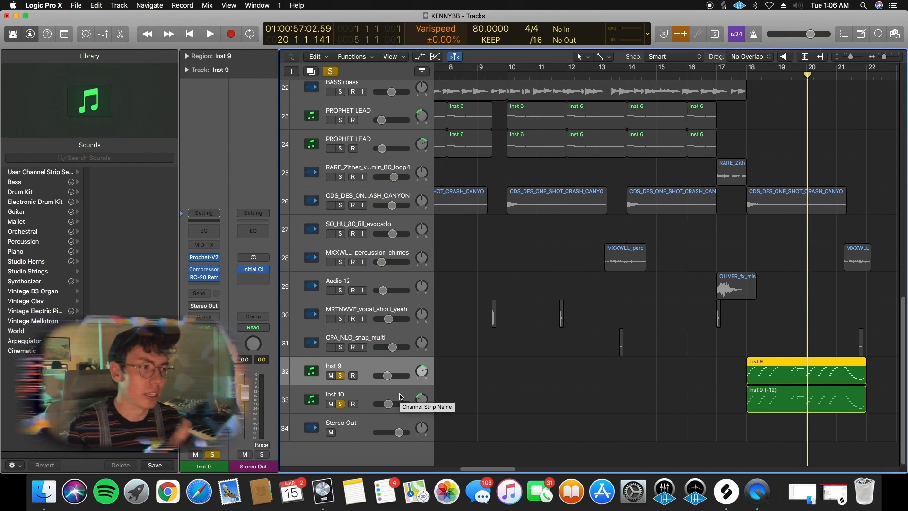
Add the RARE_Zither loop track to the solo and play it from the start of the project
drag(885, 56, 882, 56)
scroll(676, 148, up, 5)
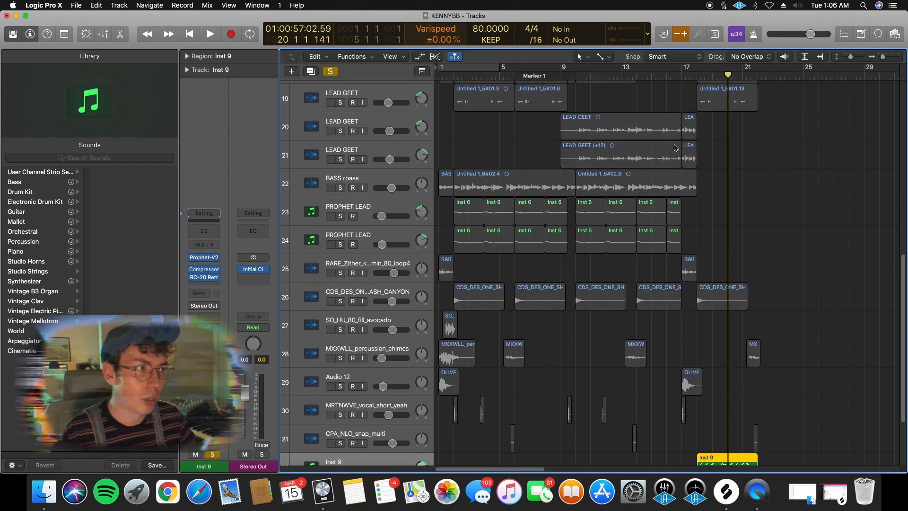
scroll(664, 160, up, 2)
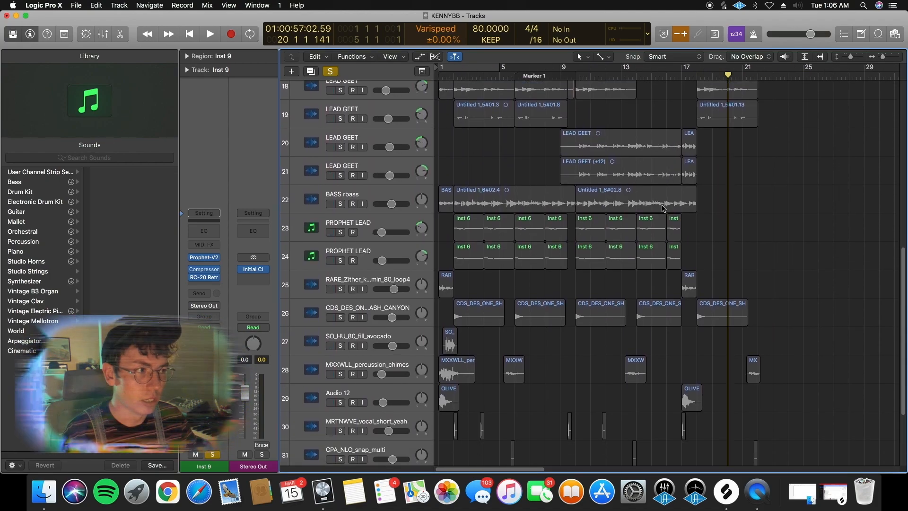
scroll(663, 208, down, 4)
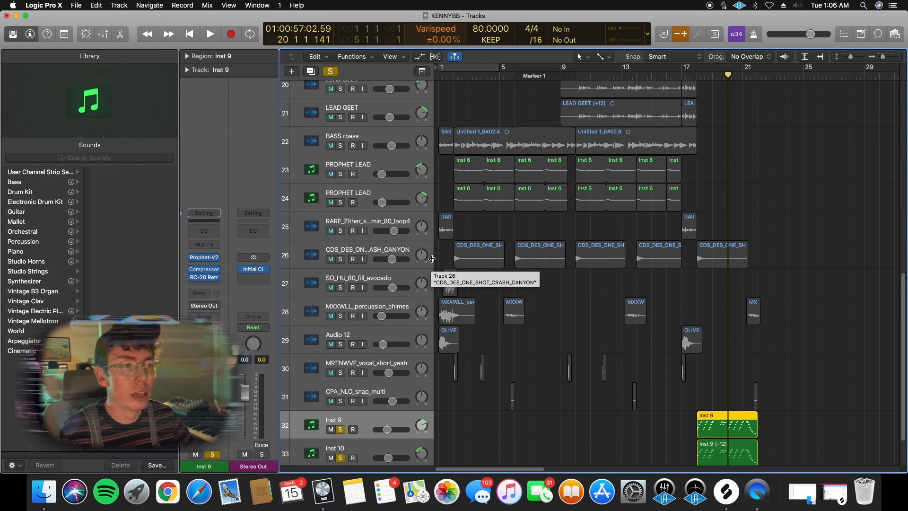
click(340, 230)
key(space)
key(space)
key(Return)
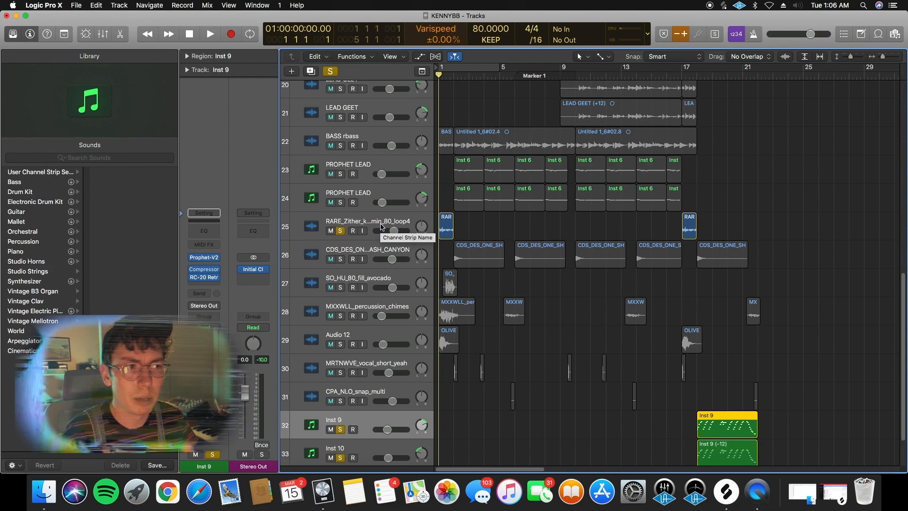
key(space)
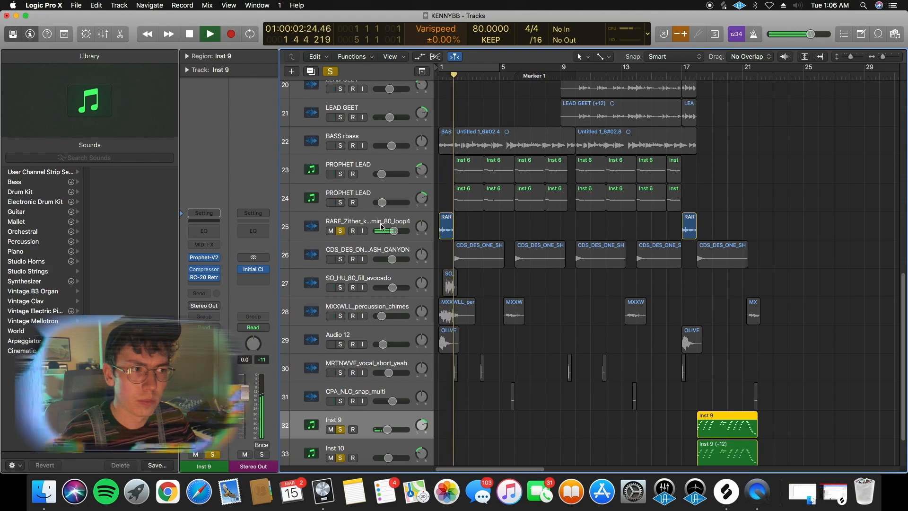
key(space)
Add the SO_HU_80_fill_avocado and MXXWLL_percussion_chimes tracks to the solo and play them from the project start
click(341, 287)
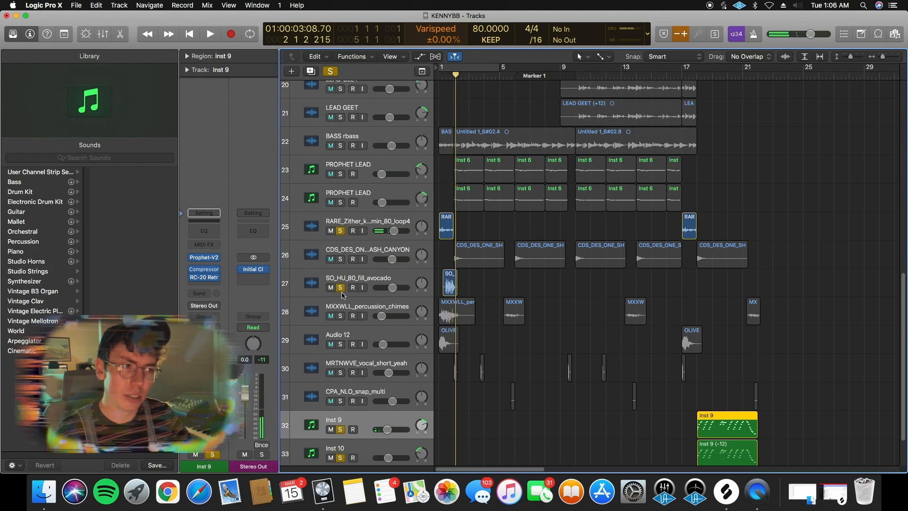
click(340, 315)
key(Return)
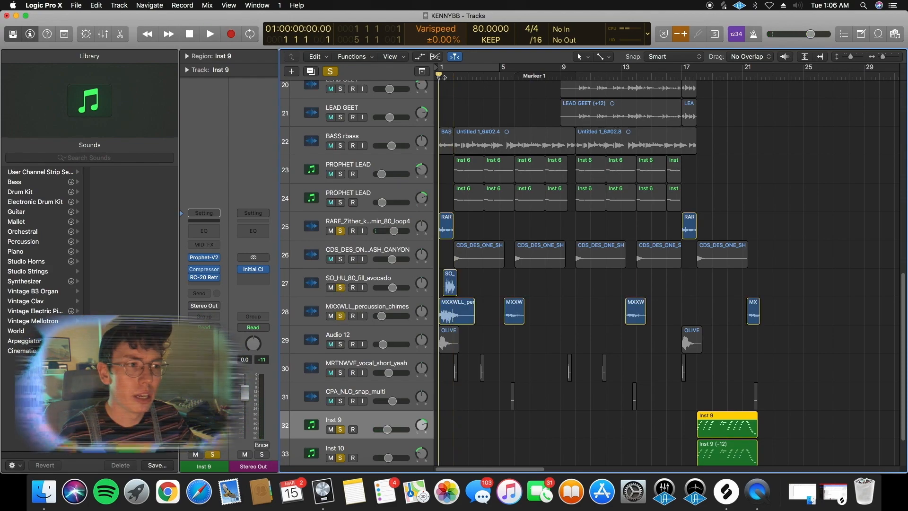
key(space)
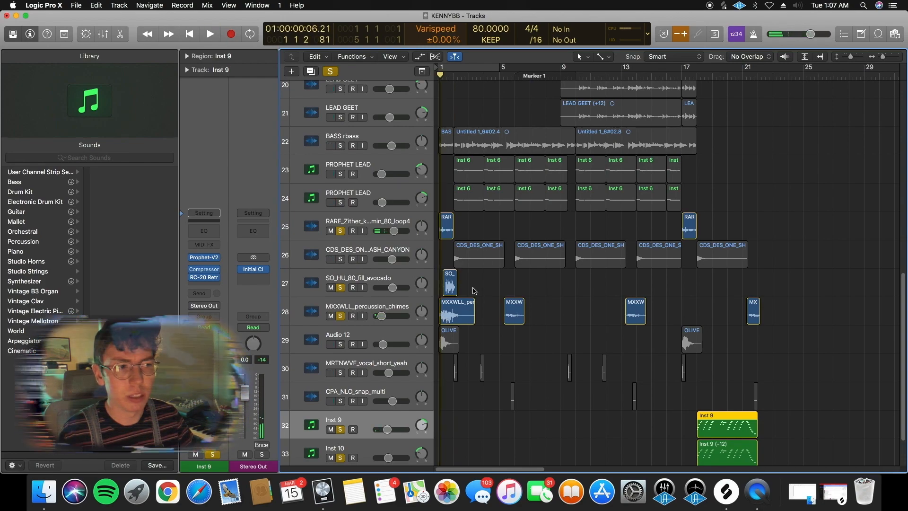
key(space)
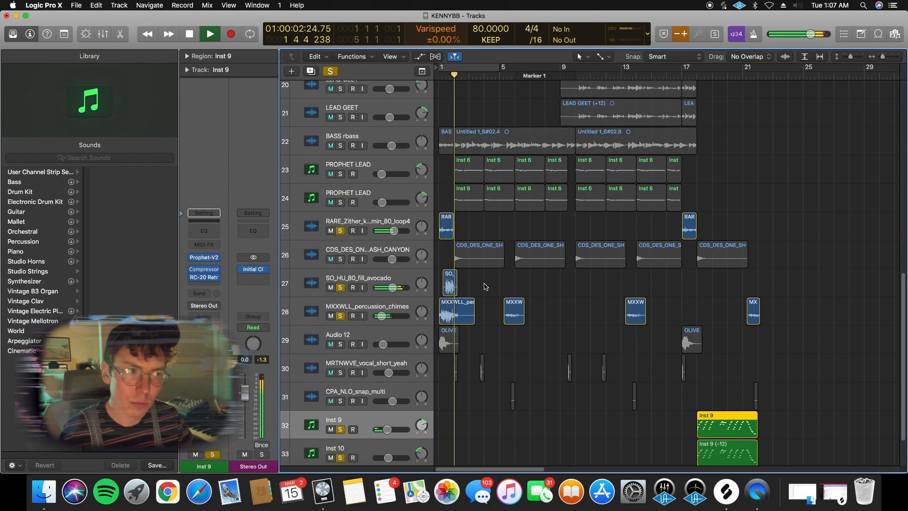
key(space)
Add Audio 12 to the solo and play the soloed tracks from the start of the project
click(341, 345)
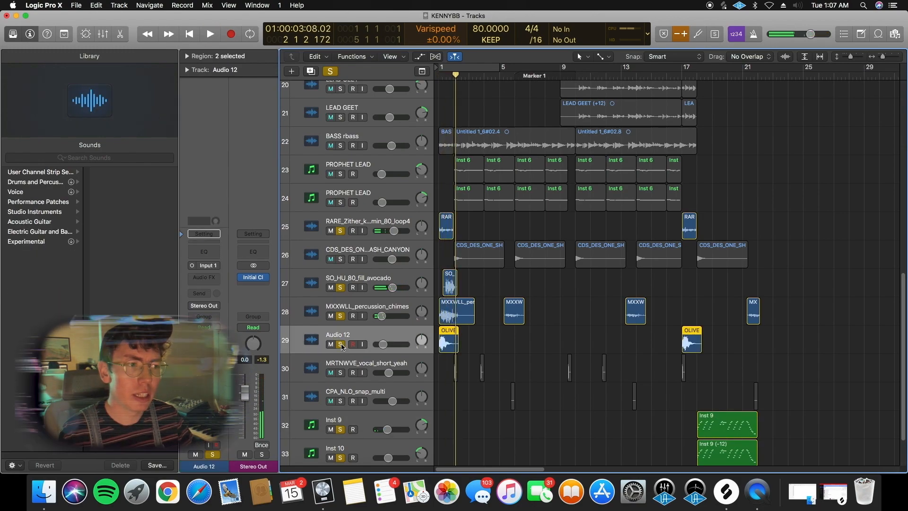
key(Return)
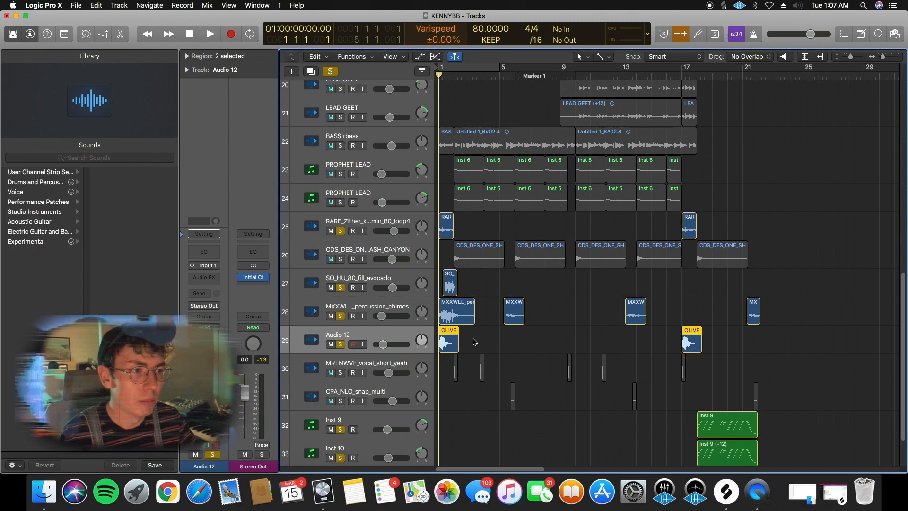
key(space)
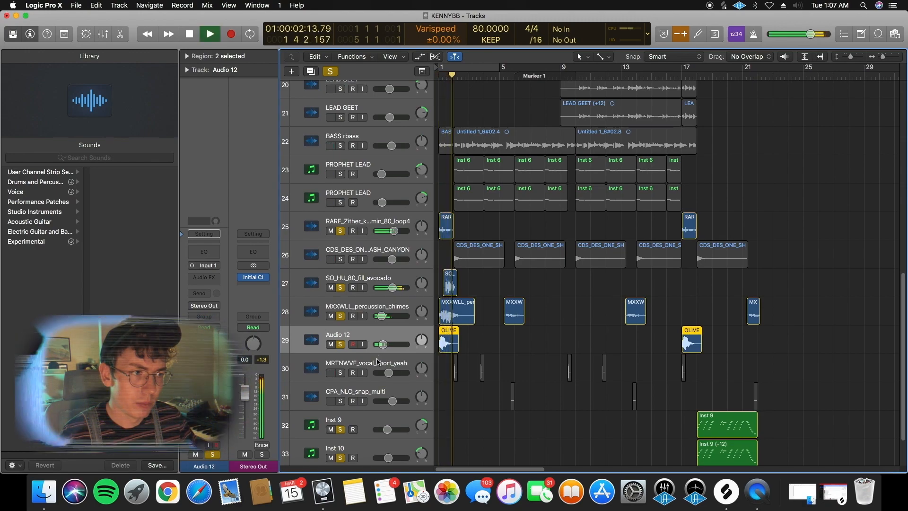
Stop playback, add the MRTNWVE_vocal_short_yeah track to the solo, and play the soloed tracks from bar 2
key(space)
click(340, 374)
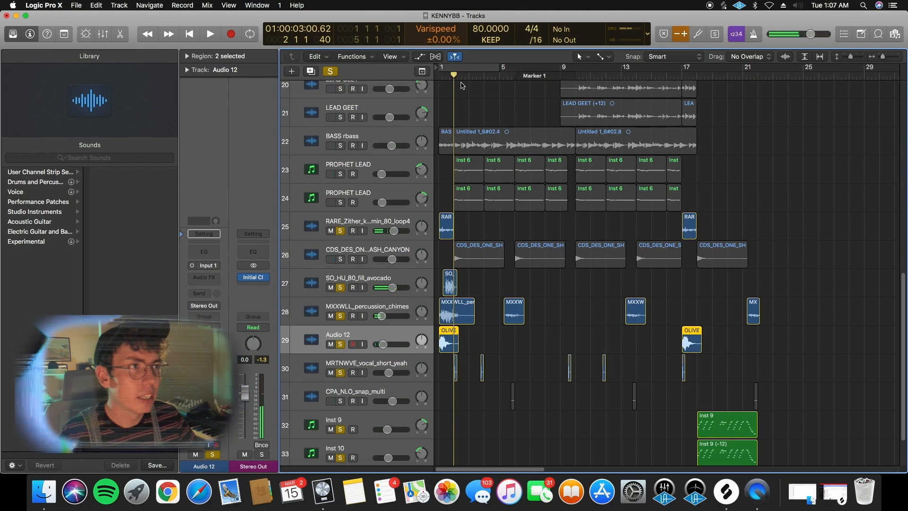
drag(453, 75, 454, 76)
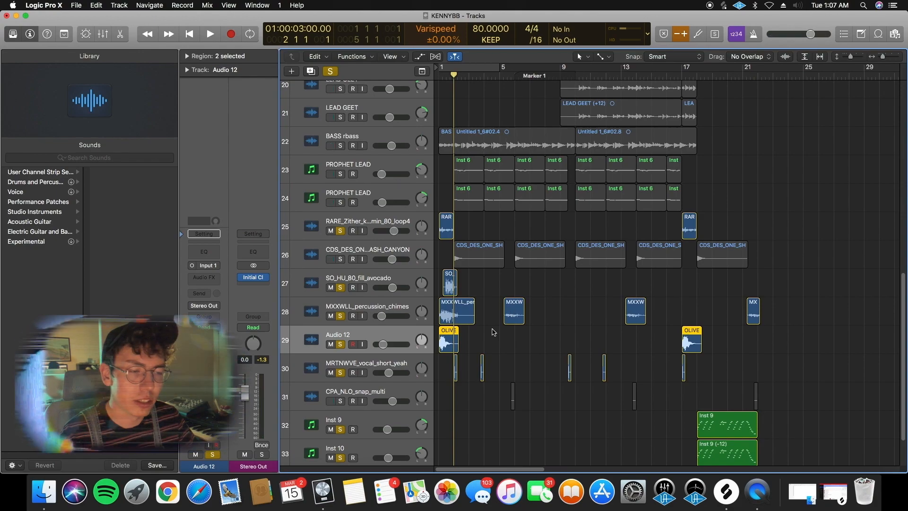
click(397, 364)
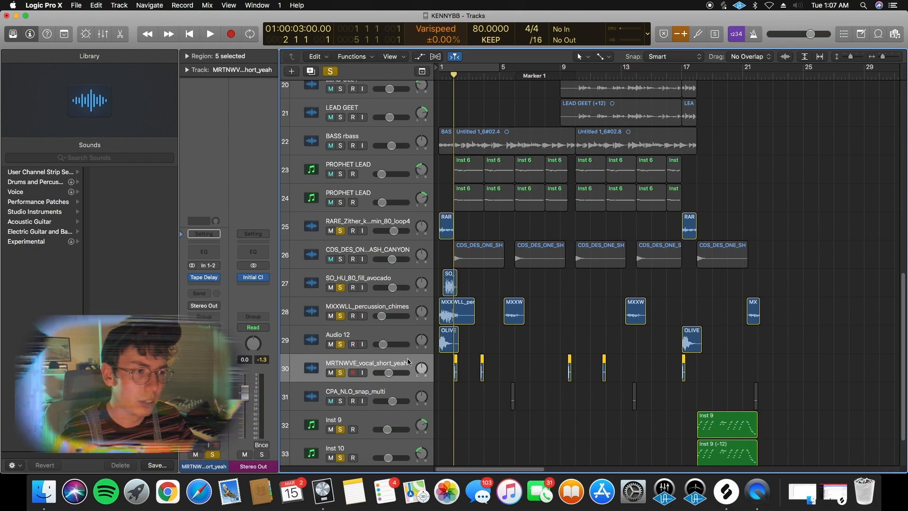
key(space)
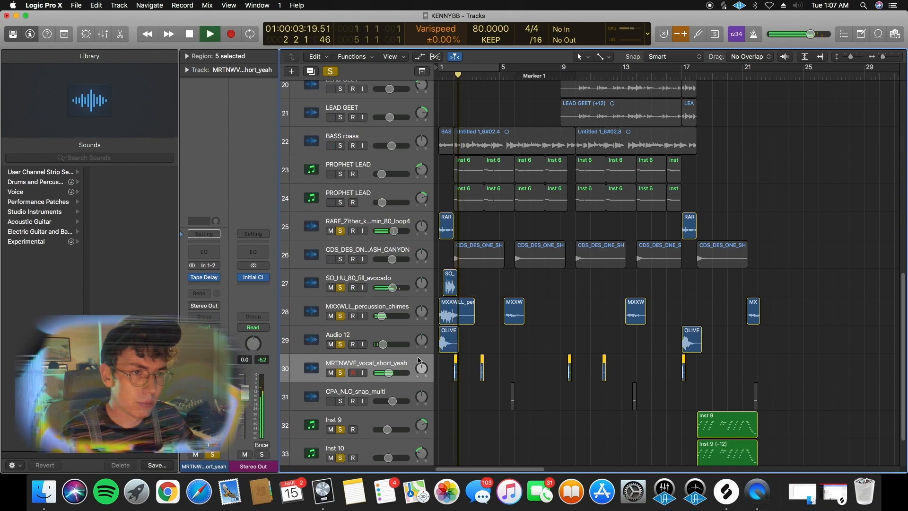
key(space)
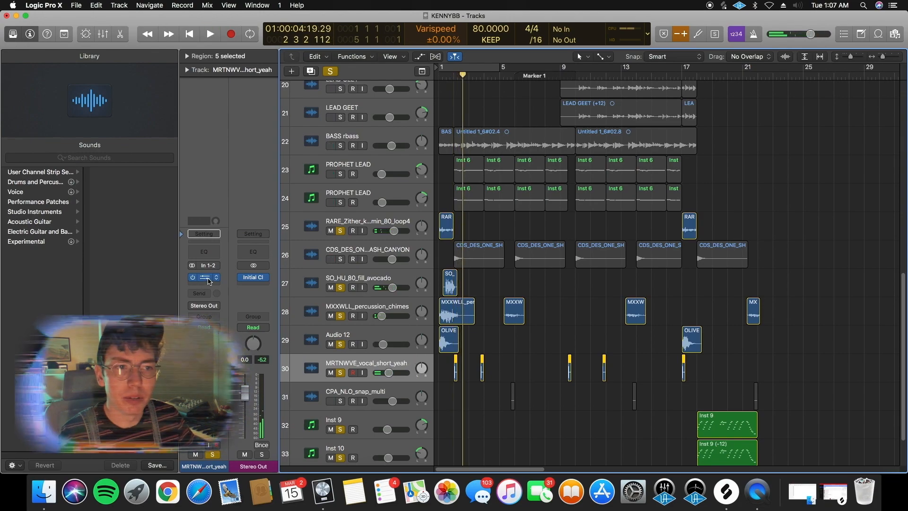
Add the CDS_DES ASH_CANYON, GEET, LEAD GEET (track 18) and BASS rbass tracks to the solo and return the playhead to the project start
scroll(378, 353, up, 5)
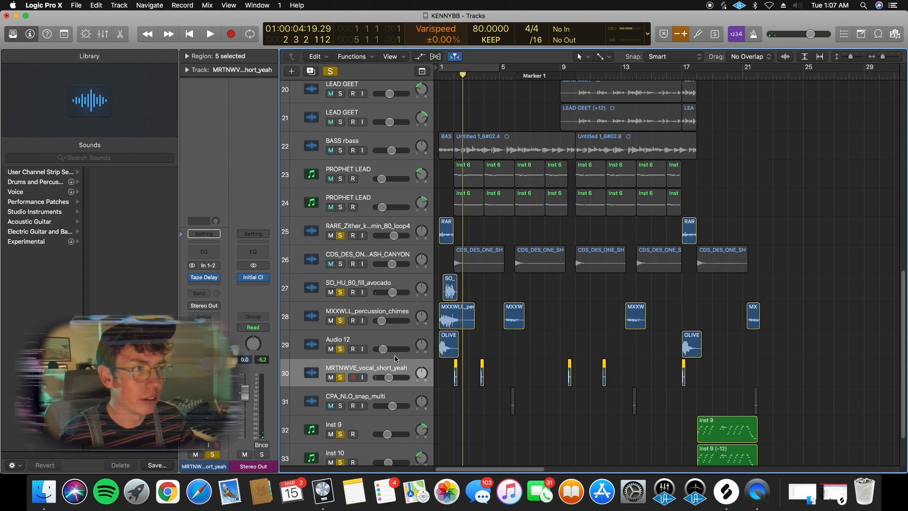
click(405, 338)
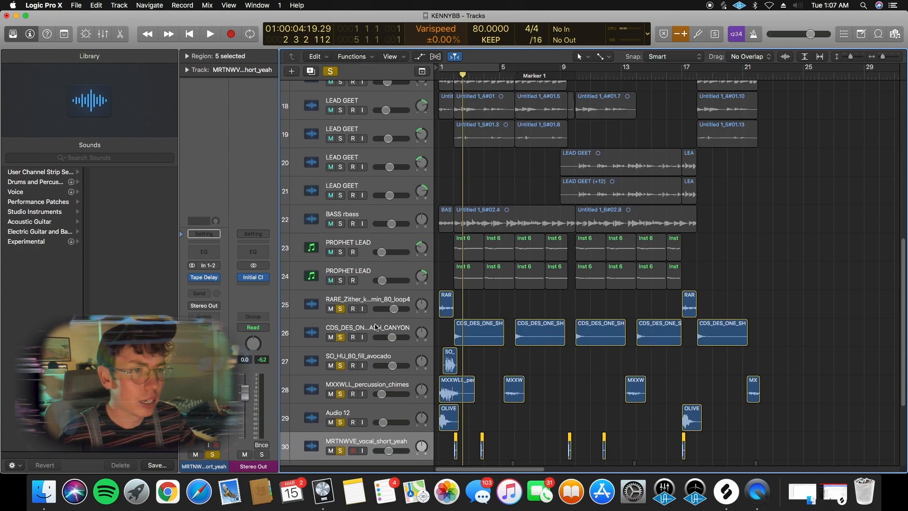
scroll(378, 329, up, 8)
scroll(383, 332, up, 3)
key(Return)
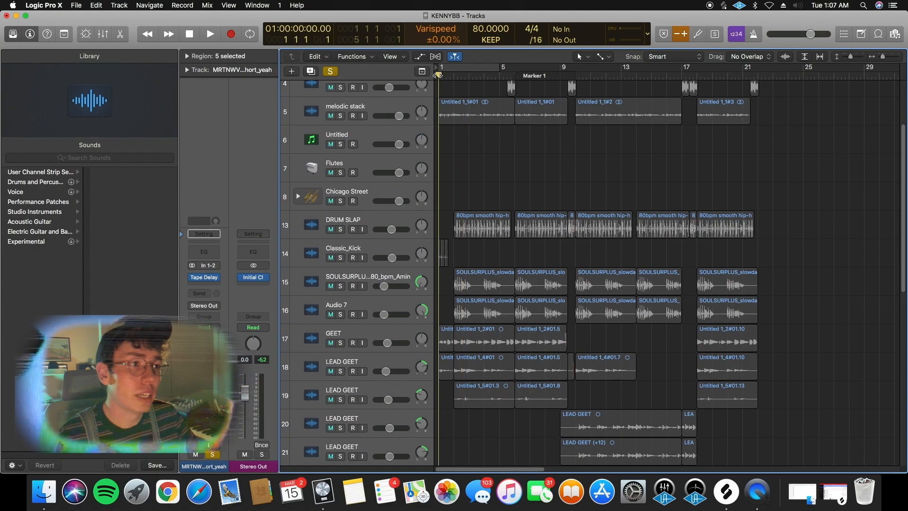
scroll(472, 289, down, 3)
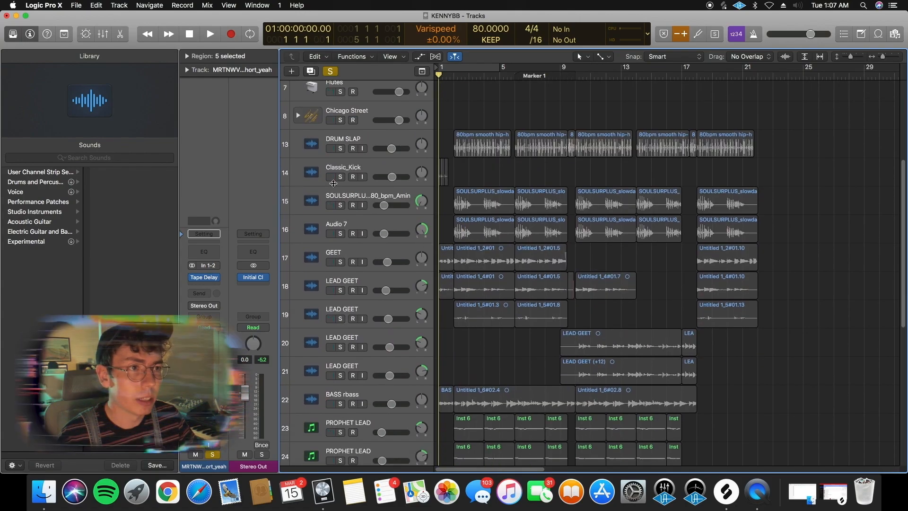
click(341, 262)
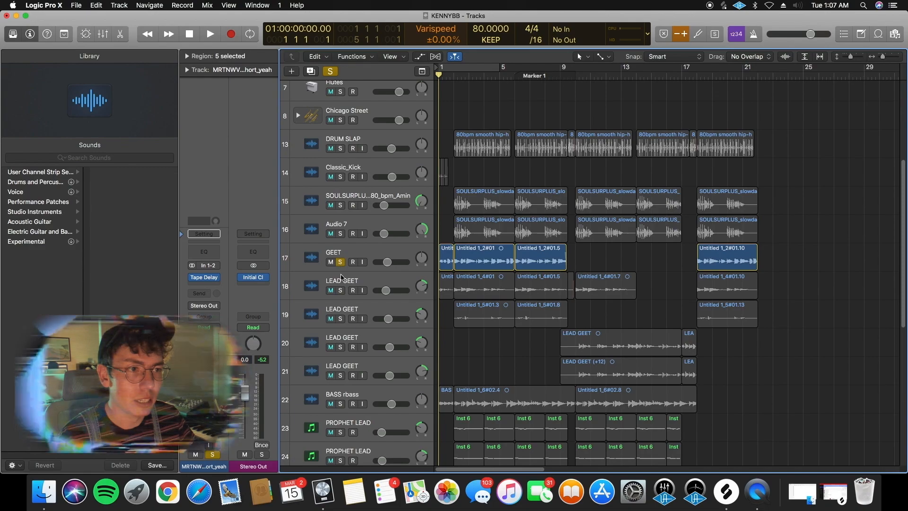
click(340, 291)
scroll(341, 331, down, 2)
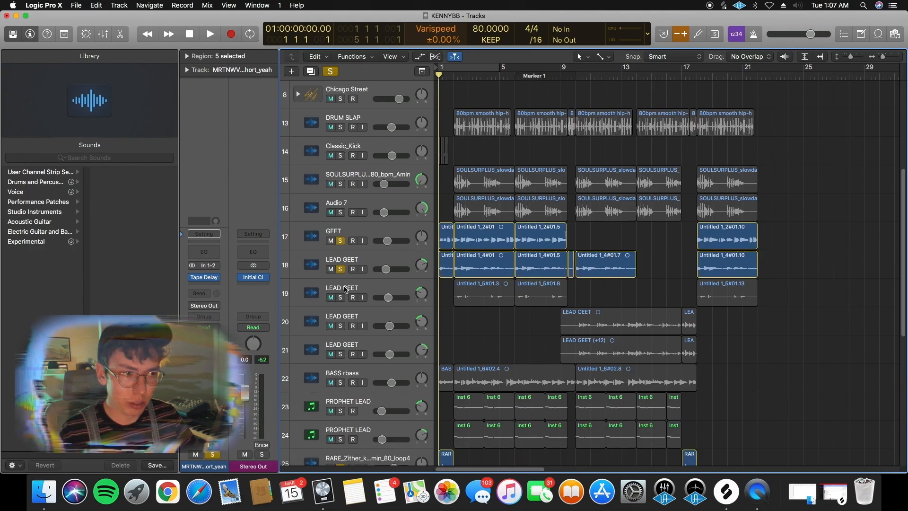
click(340, 365)
Add the Classic_Kick and melodic stack tracks to the solo and play the soloed tracks from the project start
scroll(342, 350, up, 6)
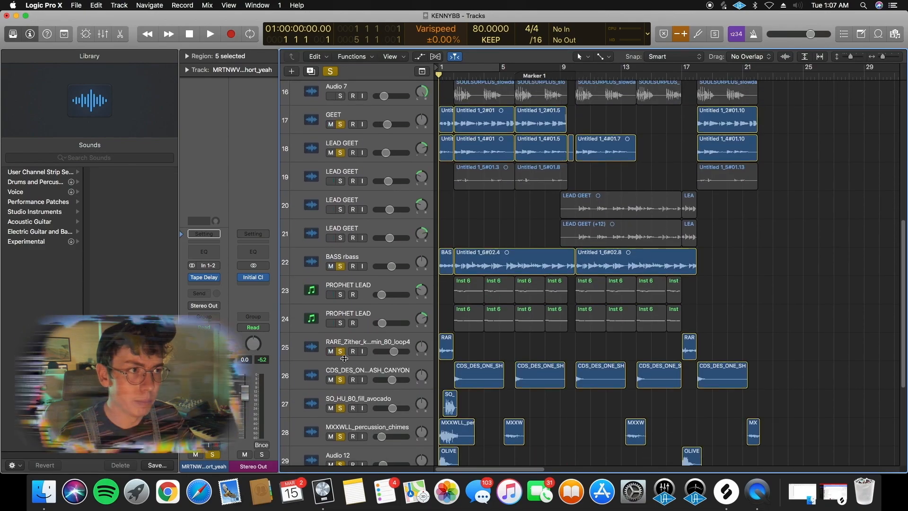
click(340, 302)
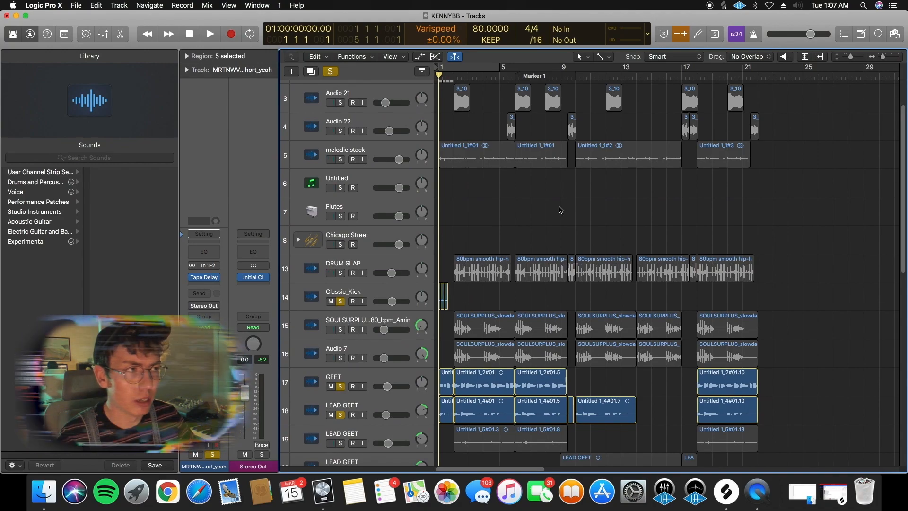
drag(883, 57, 885, 58)
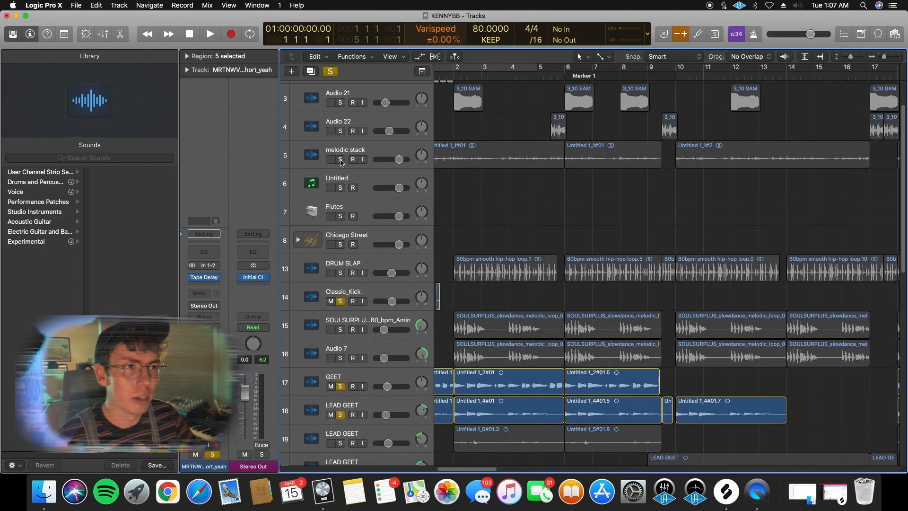
click(341, 159)
key(space)
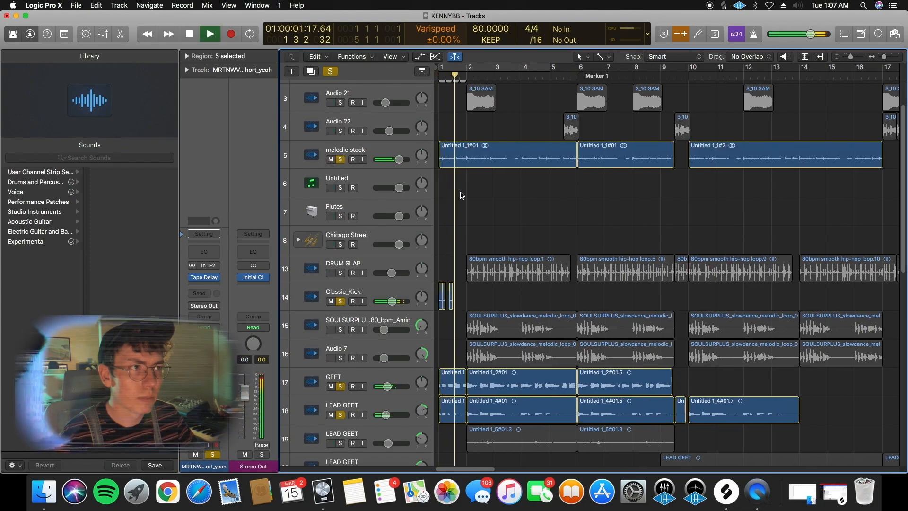
key(space)
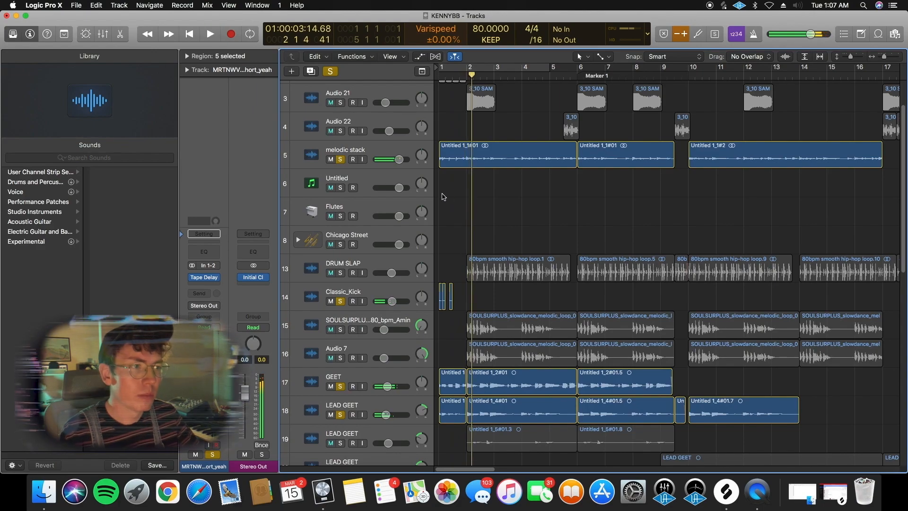
drag(885, 58, 883, 60)
click(819, 252)
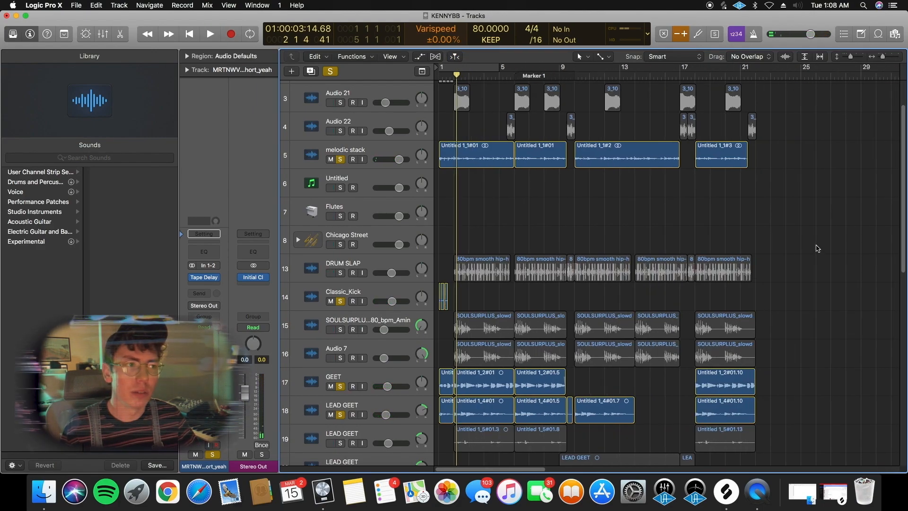
Add the CPA_NLO_snap_multi track to the solo, select it, and play the soloed tracks from bar 5, beat 3
scroll(818, 248, down, 10)
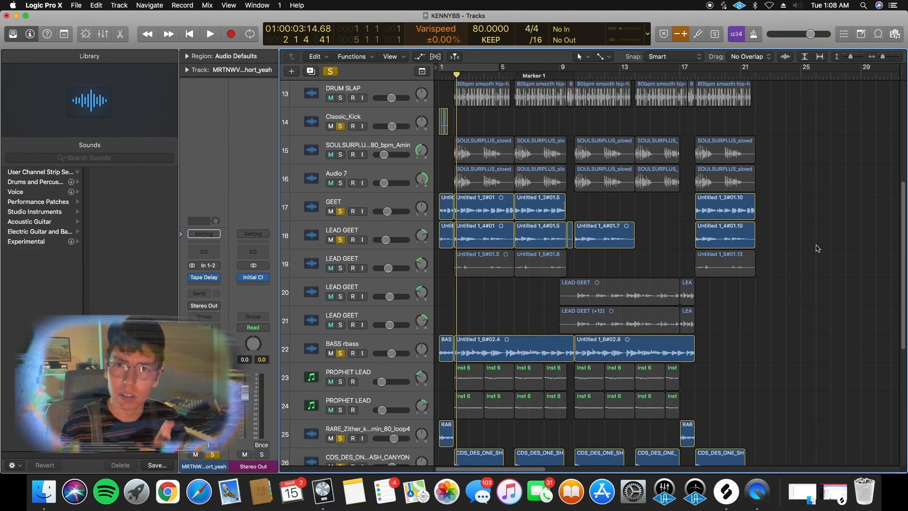
scroll(808, 256, down, 4)
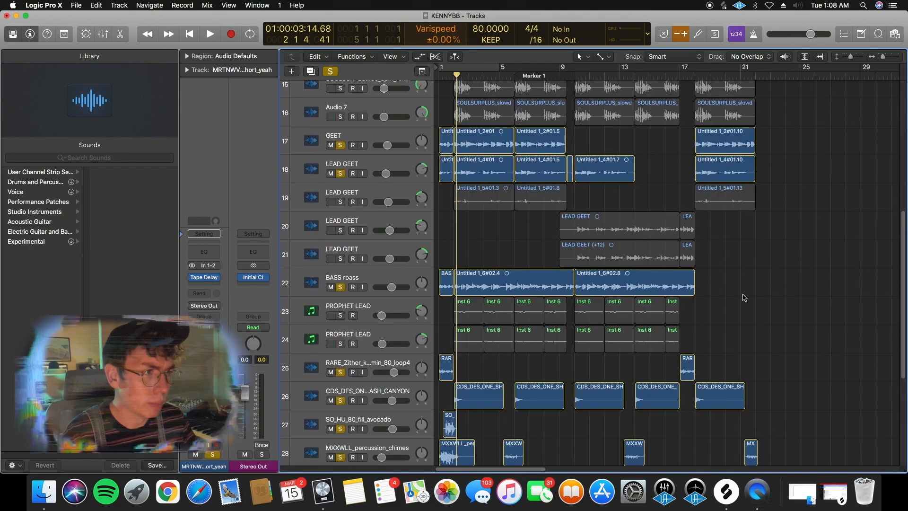
scroll(749, 278, down, 5)
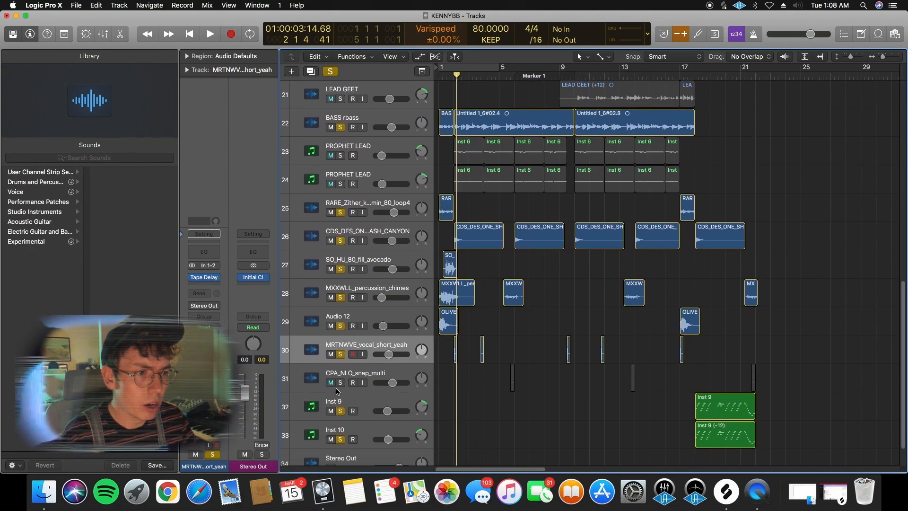
click(340, 383)
drag(499, 76, 507, 79)
scroll(506, 92, up, 8)
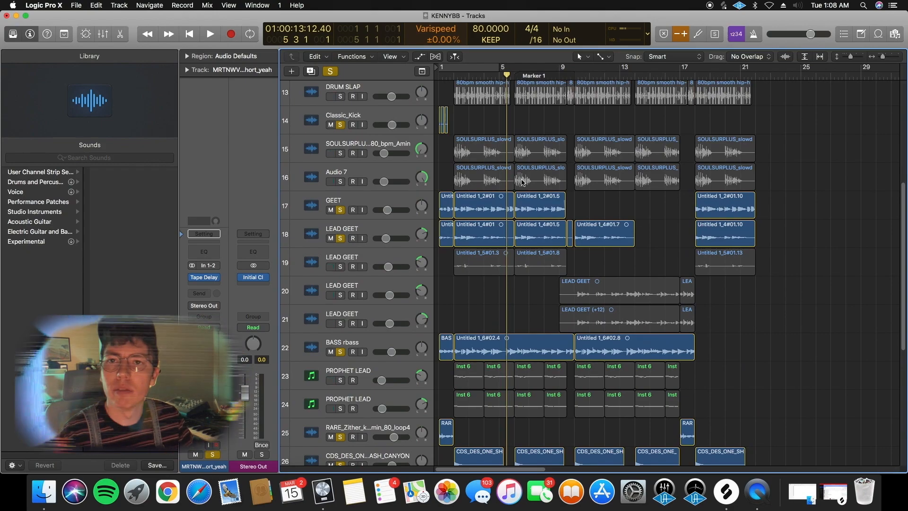
scroll(526, 181, down, 8)
scroll(531, 173, down, 1)
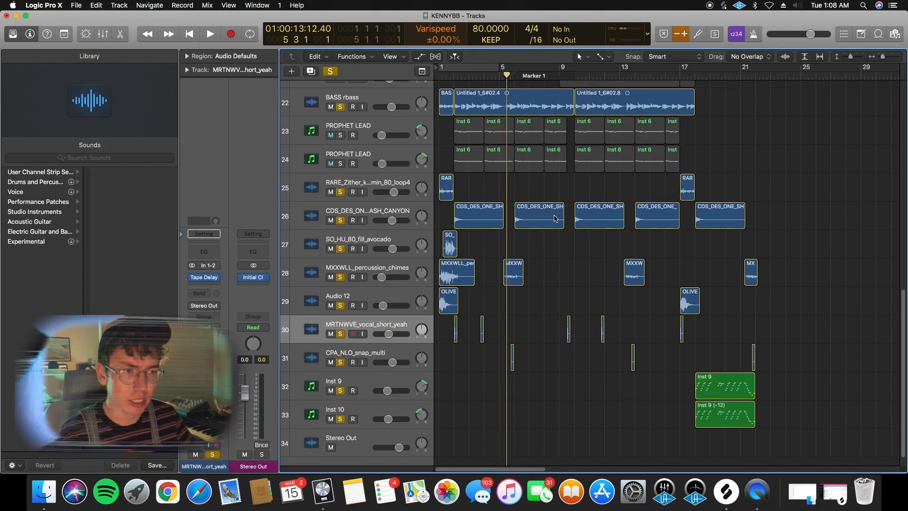
click(379, 346)
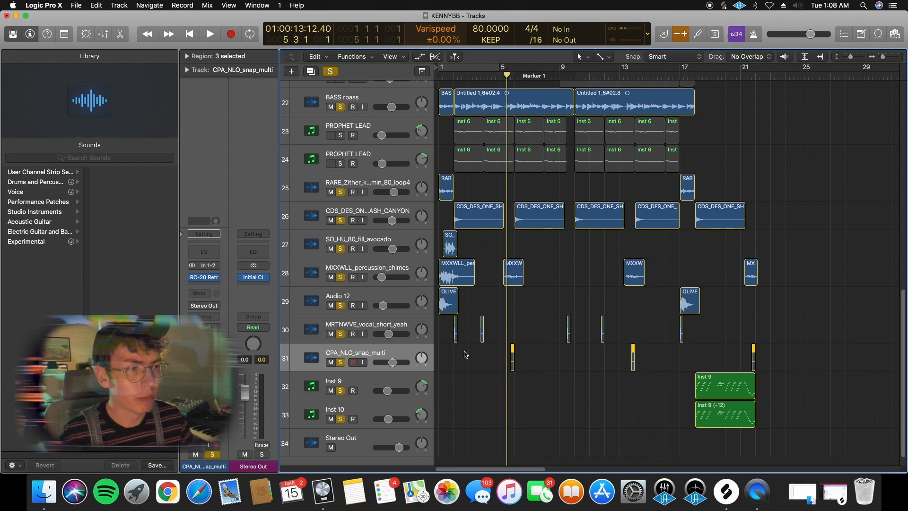
key(space)
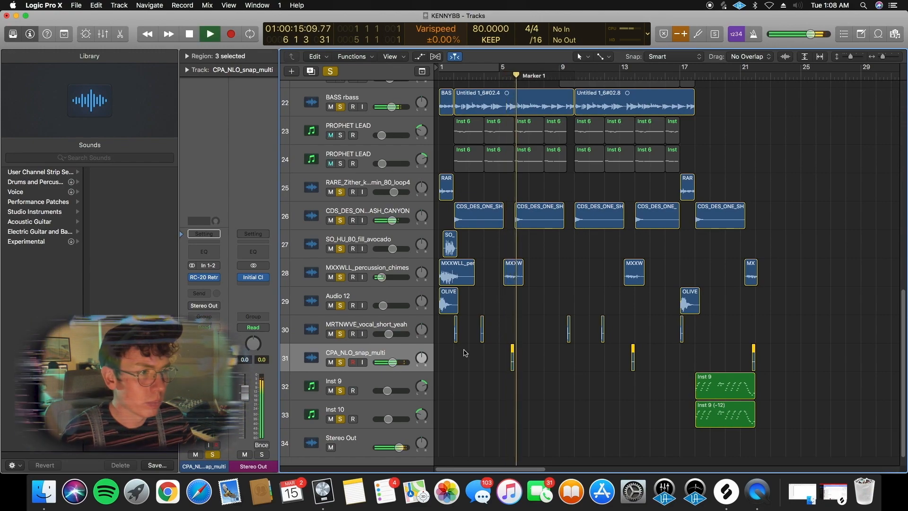
key(space)
scroll(532, 343, up, 5)
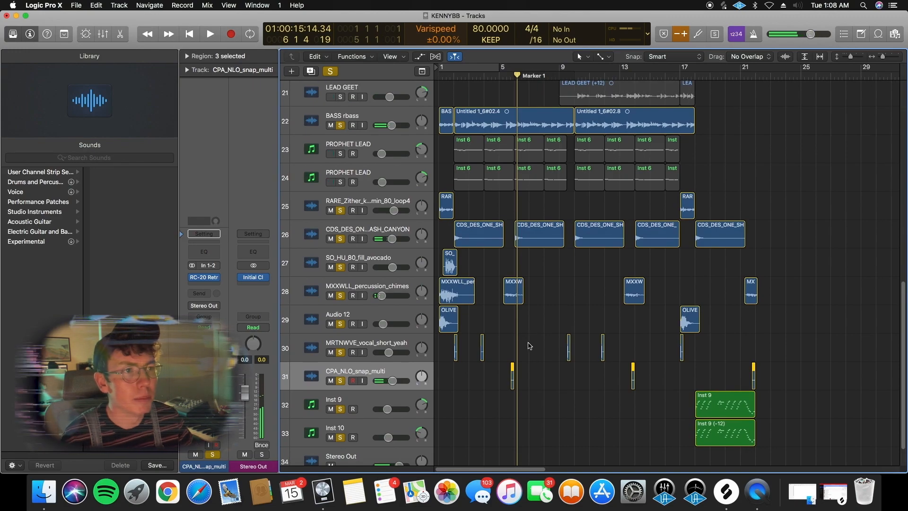
scroll(534, 368, up, 2)
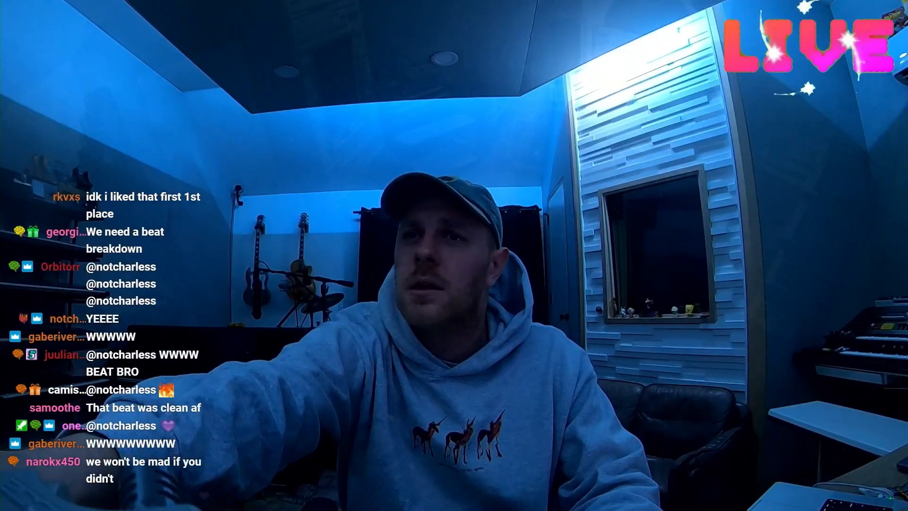